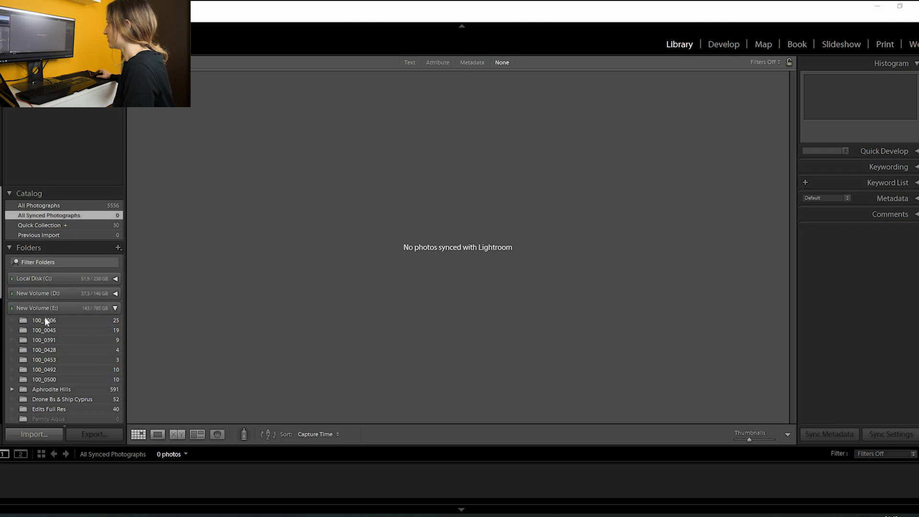
Step: Browse the catalog folders on New Volume (E:), viewing the photos in 100_0500 and 100_0428
{"action": "scroll", "coordinate": [45, 317], "scroll_direction": "down", "scroll_amount": 7}
{"action": "left_click", "coordinate": [48, 331]}
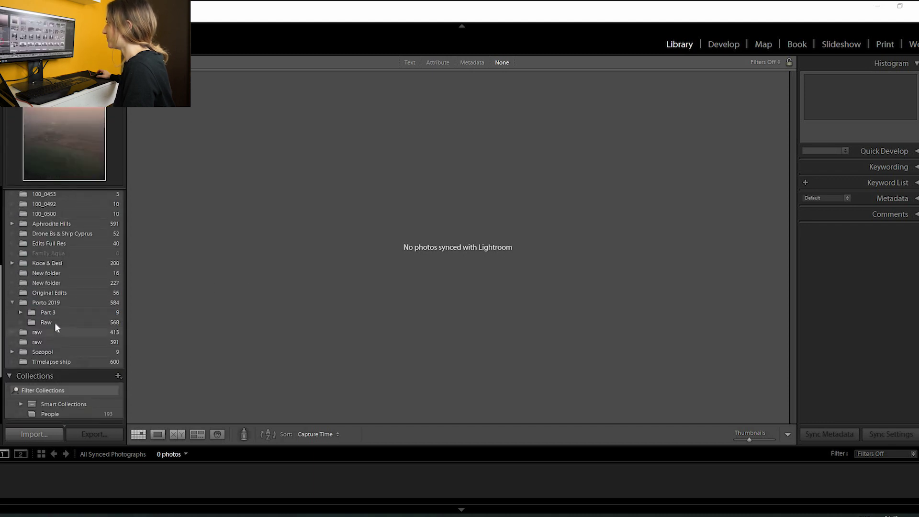
{"action": "scroll", "coordinate": [64, 307], "scroll_direction": "up", "scroll_amount": 1}
{"action": "left_click", "coordinate": [52, 322]}
{"action": "scroll", "coordinate": [63, 294], "scroll_direction": "up", "scroll_amount": 1}
{"action": "left_click", "coordinate": [64, 294]}
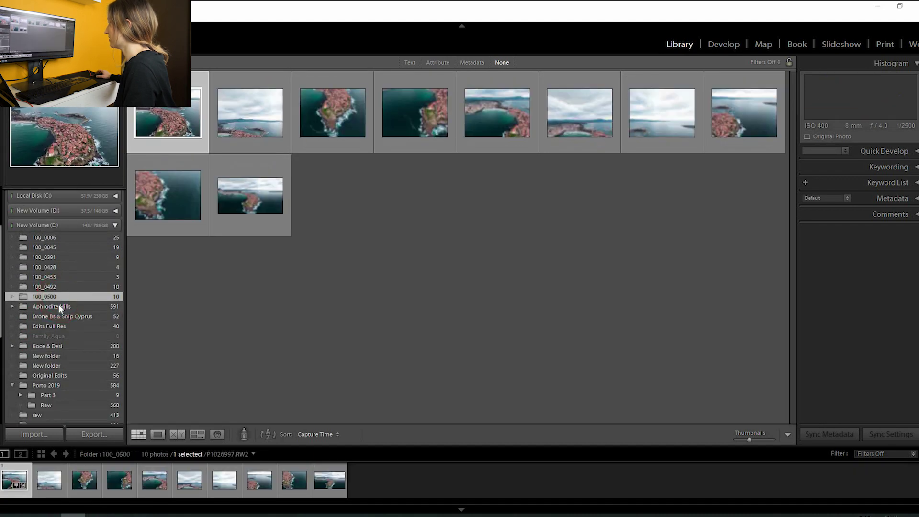
{"action": "scroll", "coordinate": [57, 326], "scroll_direction": "up", "scroll_amount": 2}
{"action": "left_click", "coordinate": [55, 347]}
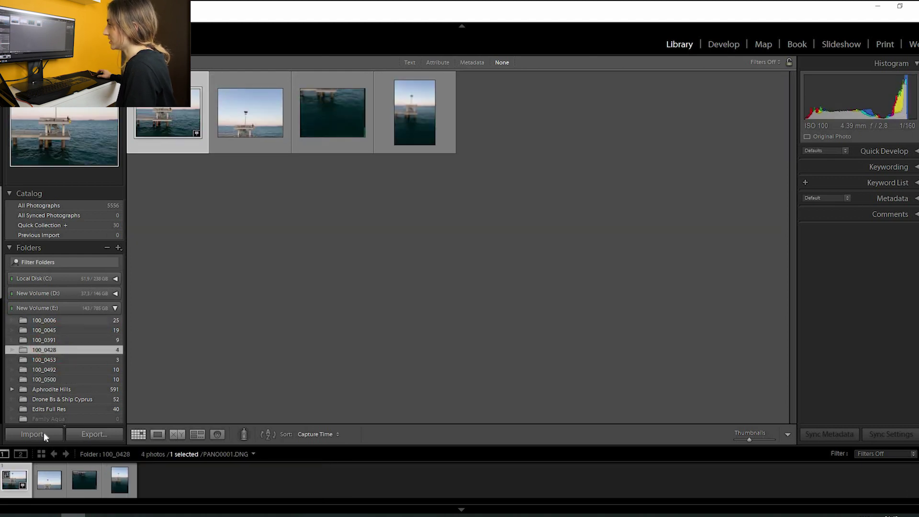
Step: Start a photo import and choose the Урок Lightroom folder as the source
{"action": "left_click", "coordinate": [44, 433]}
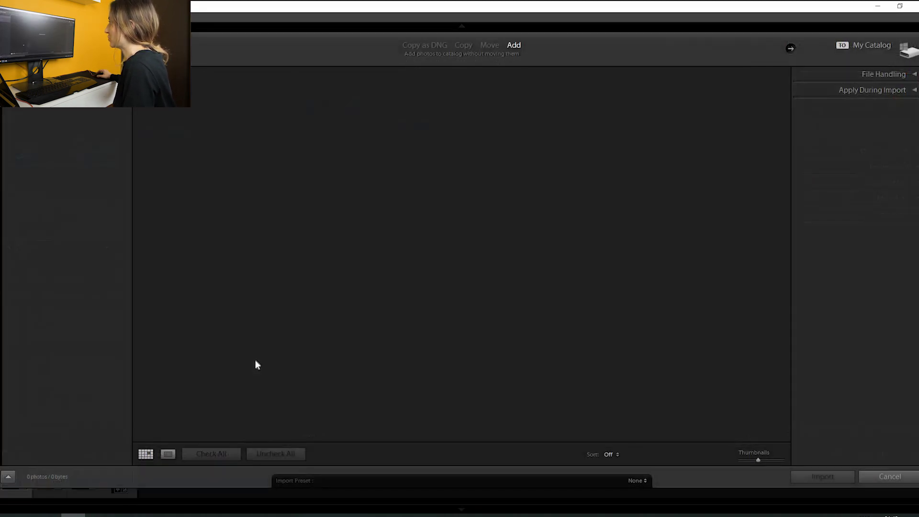
{"action": "scroll", "coordinate": [109, 452], "scroll_direction": "down", "scroll_amount": 5}
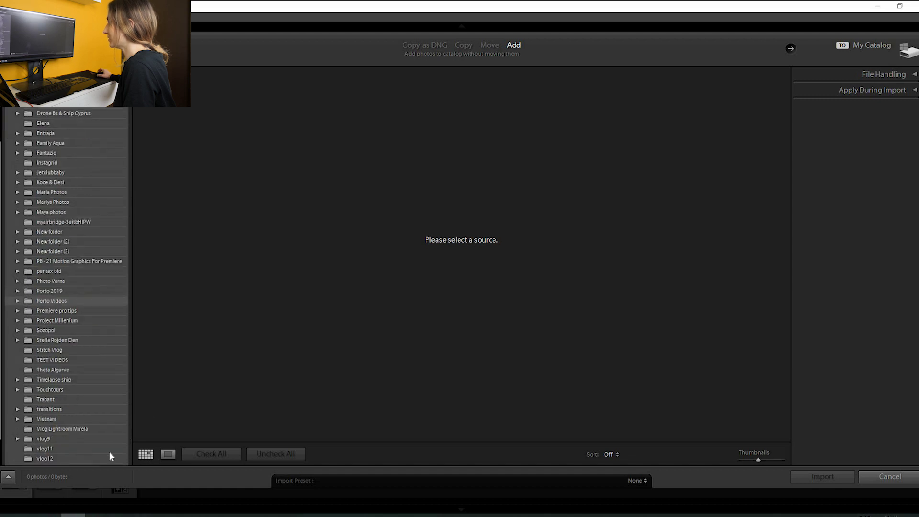
{"action": "left_click", "coordinate": [99, 455]}
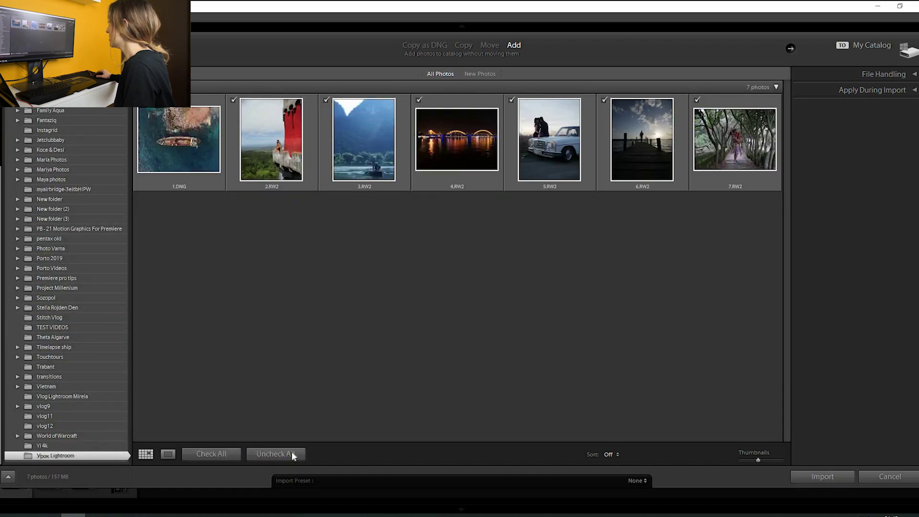
Step: Exclude all photos from the import and mark only 2.RW2, 3.RW2 and 4.RW2
{"action": "left_click", "coordinate": [275, 454]}
{"action": "left_click", "coordinate": [234, 100]}
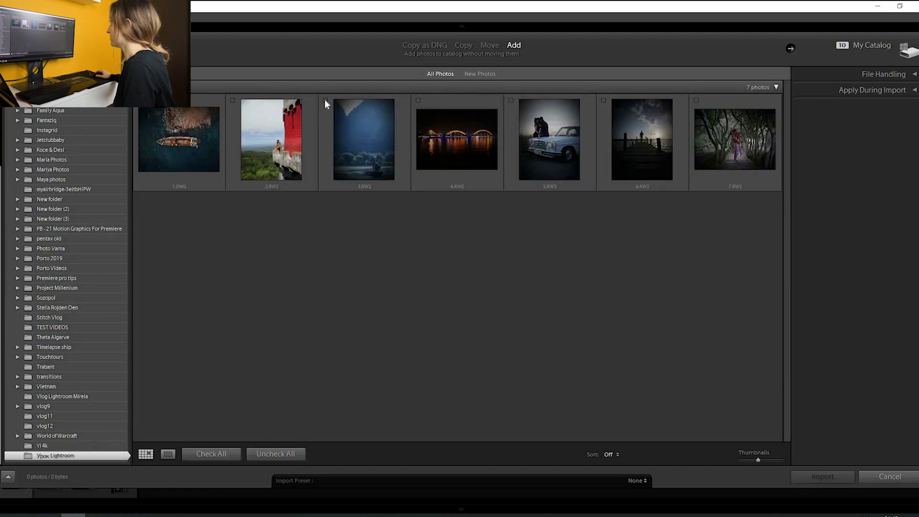
{"action": "left_click", "coordinate": [326, 100]}
{"action": "left_click", "coordinate": [419, 100]}
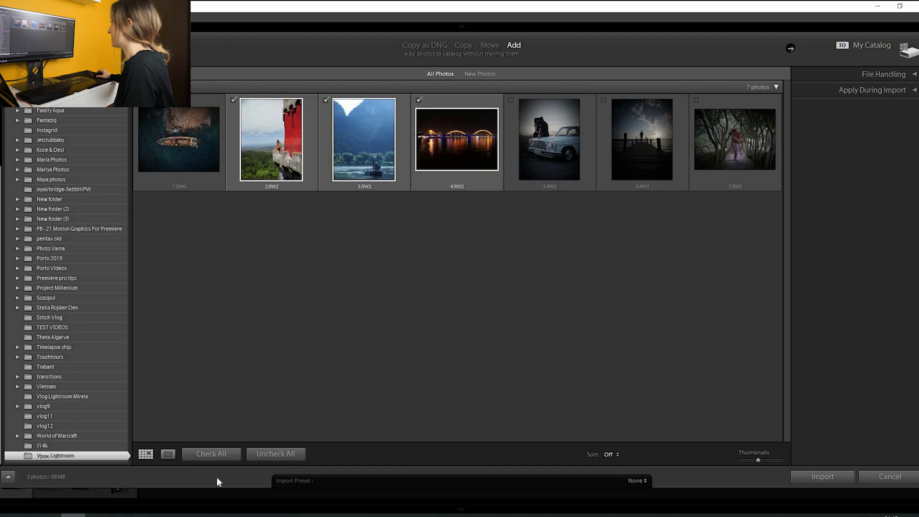
Step: Mark all photos in the source folder and import them into the catalog
{"action": "left_click", "coordinate": [211, 453]}
{"action": "left_click", "coordinate": [825, 476]}
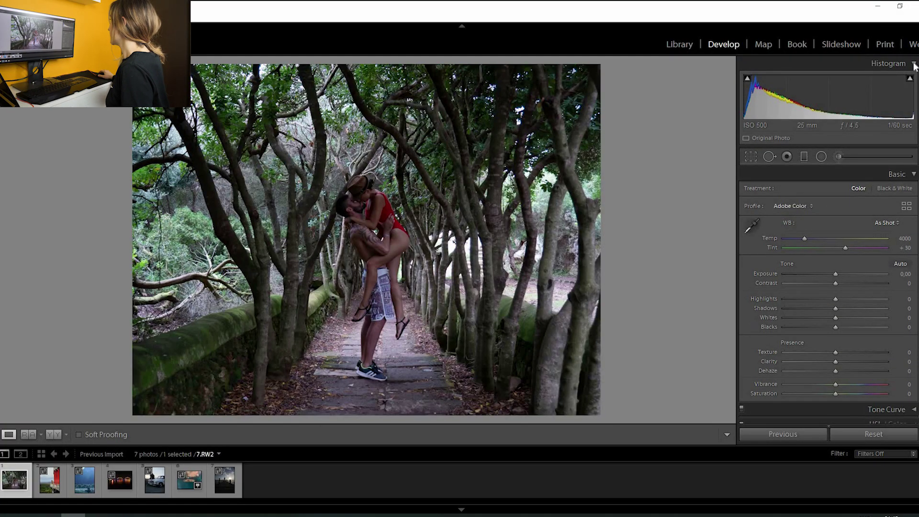
Step: Collapse the Histogram and Basic sections and expand both again
{"action": "left_click", "coordinate": [914, 65]}
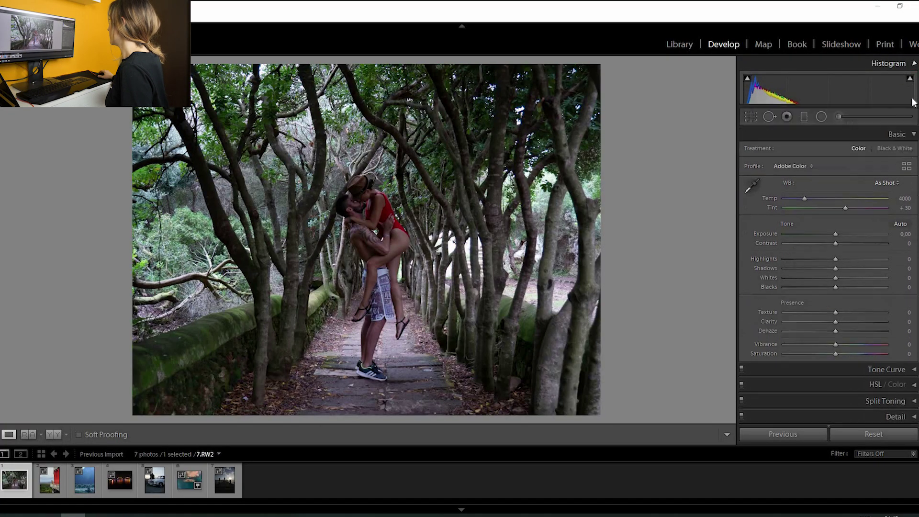
{"action": "left_click", "coordinate": [912, 100]}
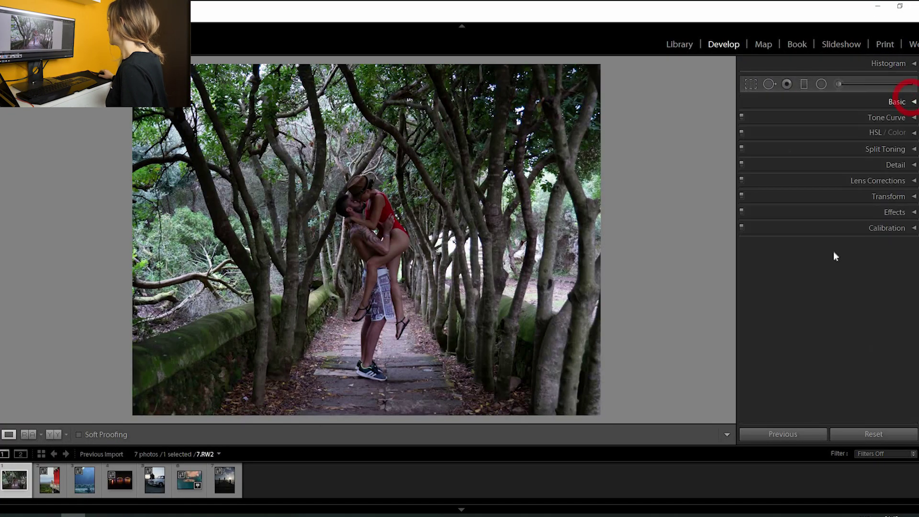
{"action": "left_click", "coordinate": [914, 63]}
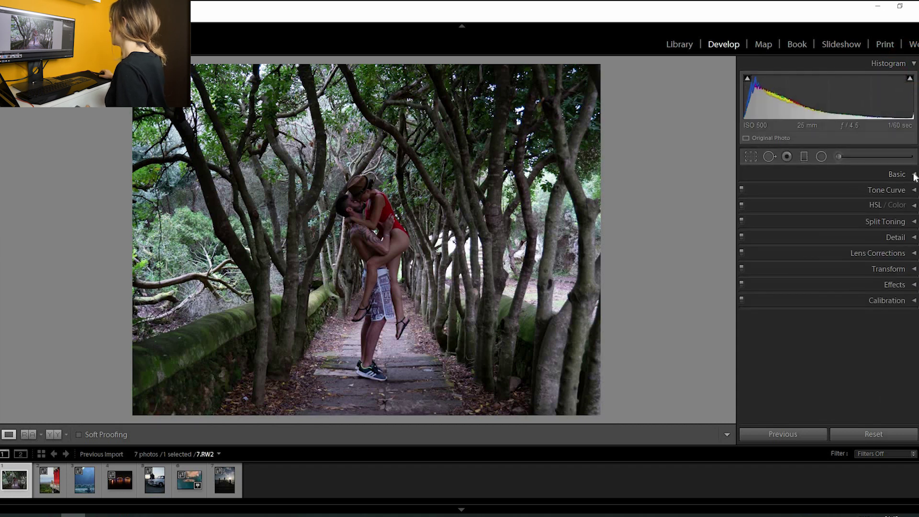
{"action": "left_click", "coordinate": [913, 173]}
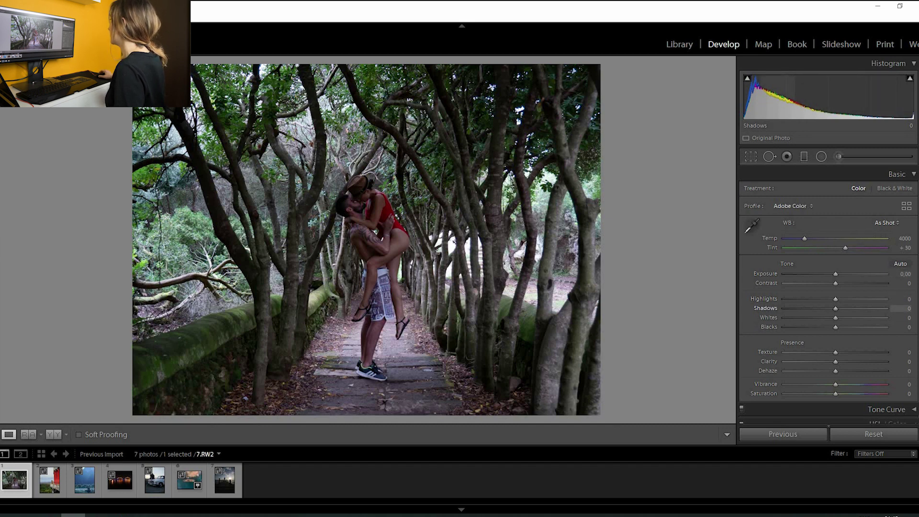
Step: Try exposure +0.72, shadows +12 and highlights -1 on 7.RW2, and reset all its adjustments
{"action": "left_click_drag", "start_coordinate": [777, 95], "coordinate": [846, 98]}
{"action": "left_click_drag", "start_coordinate": [813, 300], "coordinate": [811, 301]}
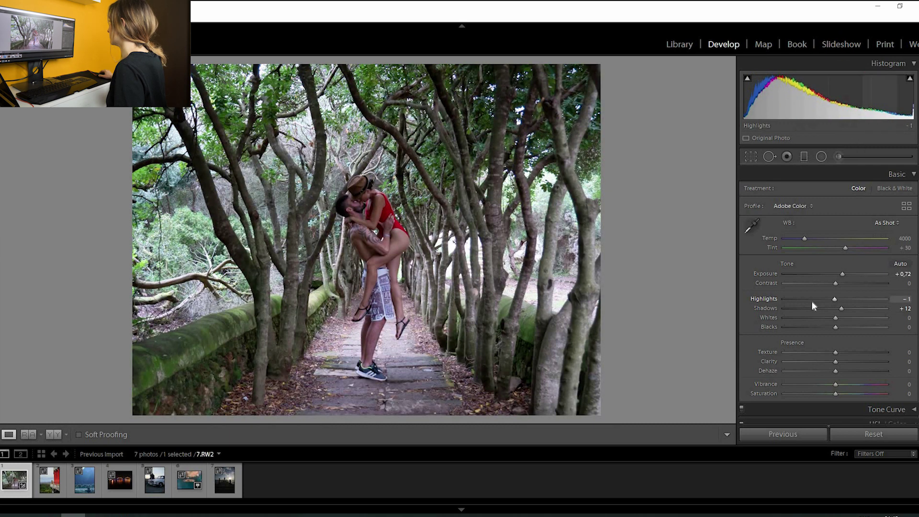
{"action": "left_click", "coordinate": [866, 435]}
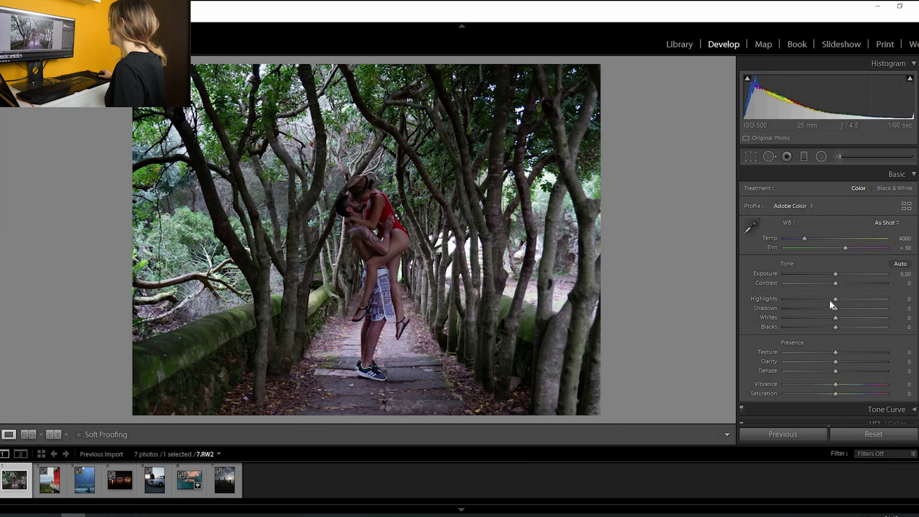
Step: Adjust the tone of 7.RW2 with contrast +9, highlights -49, shadows 0 and whites +14
{"action": "mouse_move", "coordinate": [823, 301]}
{"action": "left_mouse_down"}
{"action": "mouse_move", "coordinate": [855, 296]}
{"action": "mouse_move", "coordinate": [826, 307]}
{"action": "left_mouse_up"}
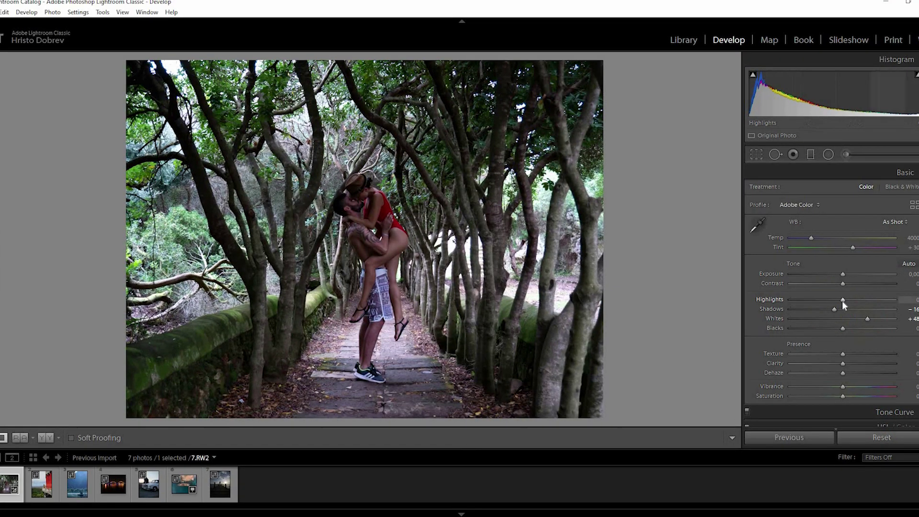
{"action": "left_click_drag", "start_coordinate": [843, 300], "coordinate": [816, 300]}
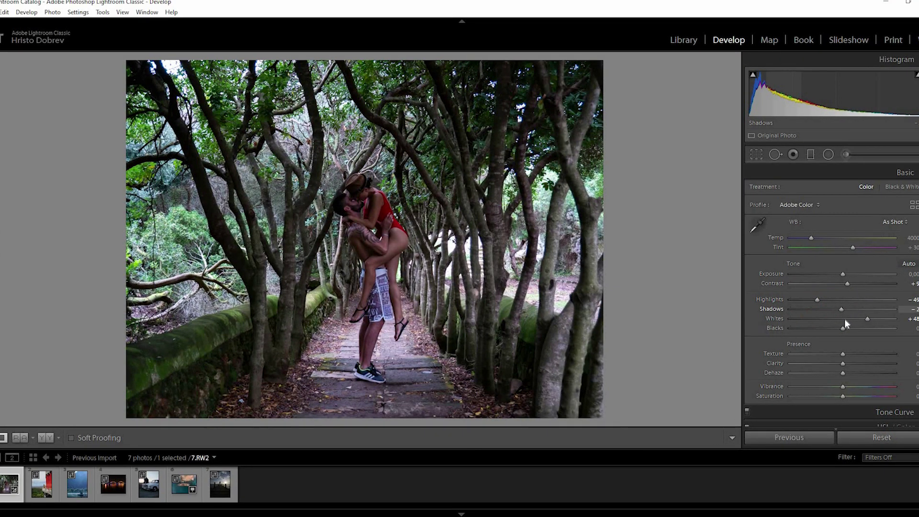
{"action": "left_click_drag", "start_coordinate": [845, 318], "coordinate": [850, 318]}
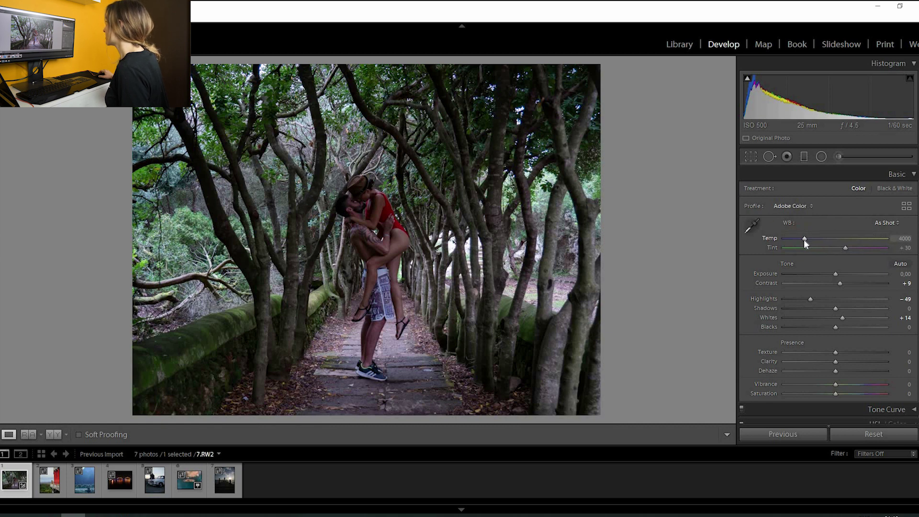
Step: Adjust the photo's white balance to a temperature of 4560 and a tint of +11
{"action": "left_click_drag", "start_coordinate": [805, 240], "coordinate": [815, 238]}
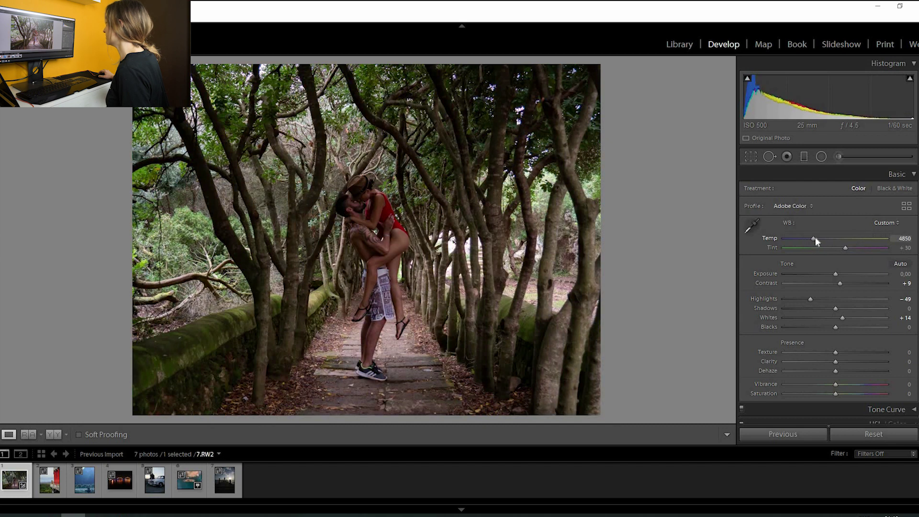
{"action": "double_click", "coordinate": [815, 238]}
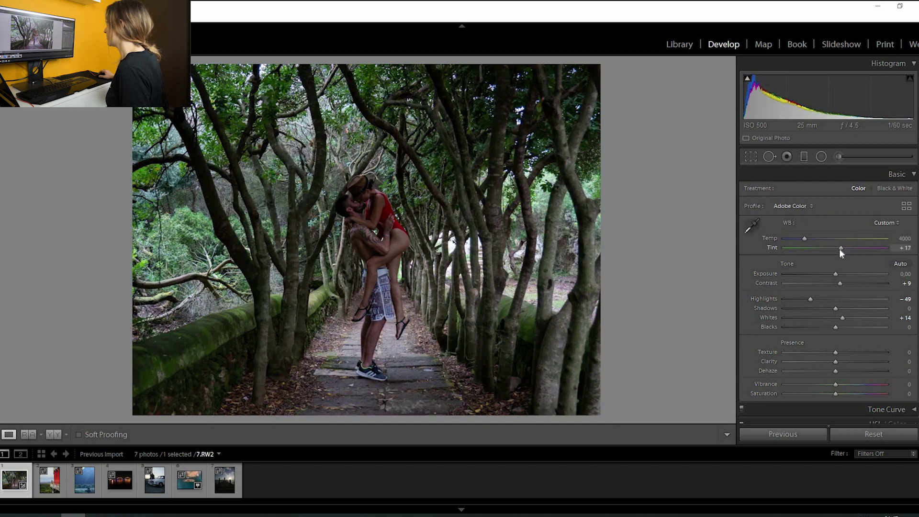
{"action": "mouse_move", "coordinate": [844, 249]}
{"action": "left_mouse_down"}
{"action": "mouse_move", "coordinate": [852, 248]}
{"action": "mouse_move", "coordinate": [811, 239]}
{"action": "mouse_move", "coordinate": [839, 247]}
{"action": "left_mouse_up"}
{"action": "double_click", "coordinate": [847, 247]}
Step: Try the Presence texture and clarity effects on the photo and restore them to 0
{"action": "left_click", "coordinate": [762, 351]}
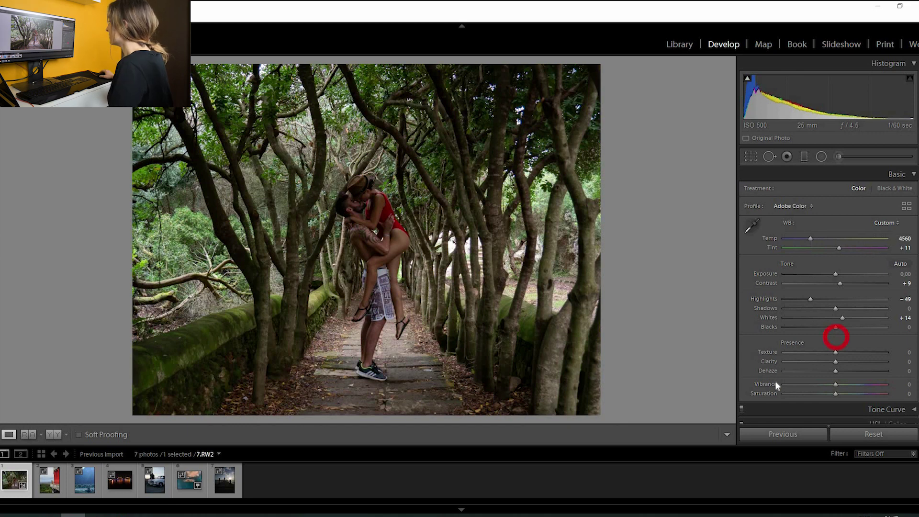
{"action": "left_click_drag", "start_coordinate": [820, 367], "coordinate": [840, 367]}
{"action": "double_click", "coordinate": [836, 364]}
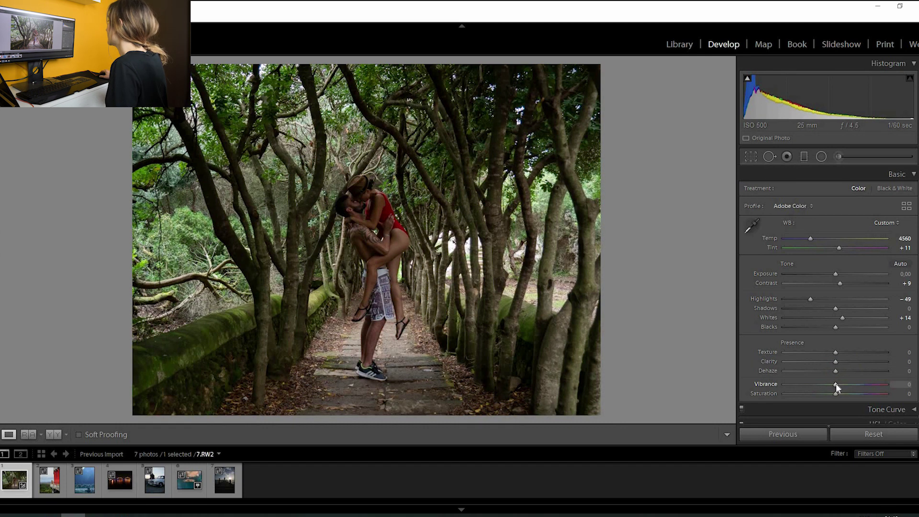
Step: Try different vibrance and saturation amounts on the photo and reset both to 0
{"action": "left_click_drag", "start_coordinate": [836, 392], "coordinate": [861, 388]}
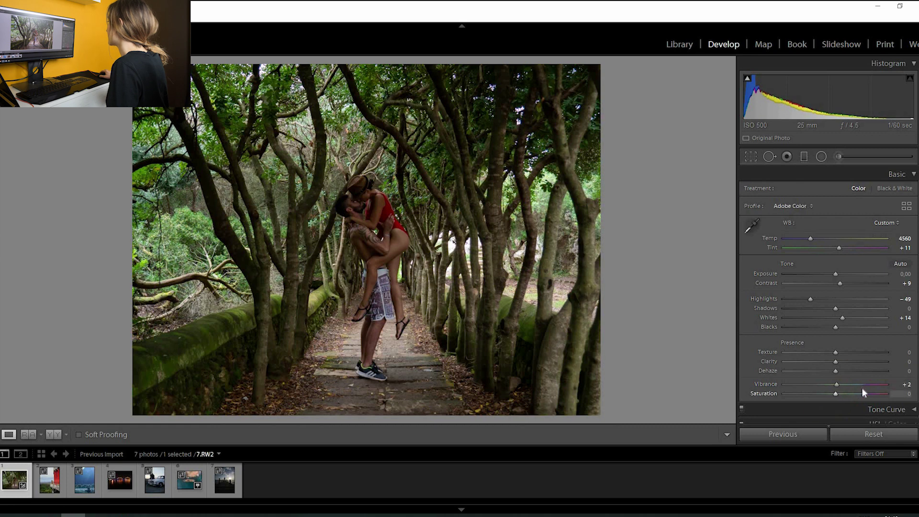
{"action": "double_click", "coordinate": [838, 392]}
{"action": "double_click", "coordinate": [837, 384]}
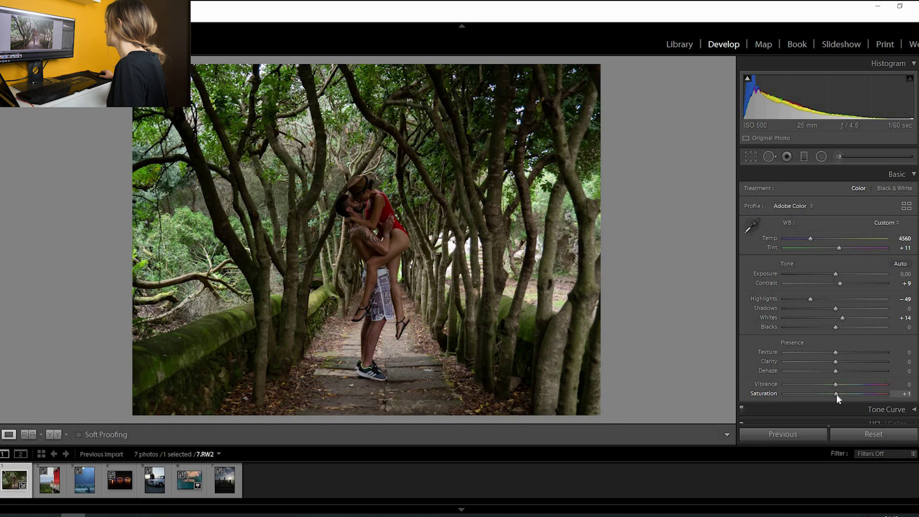
{"action": "left_click_drag", "start_coordinate": [840, 395], "coordinate": [898, 400]}
{"action": "double_click", "coordinate": [836, 393]}
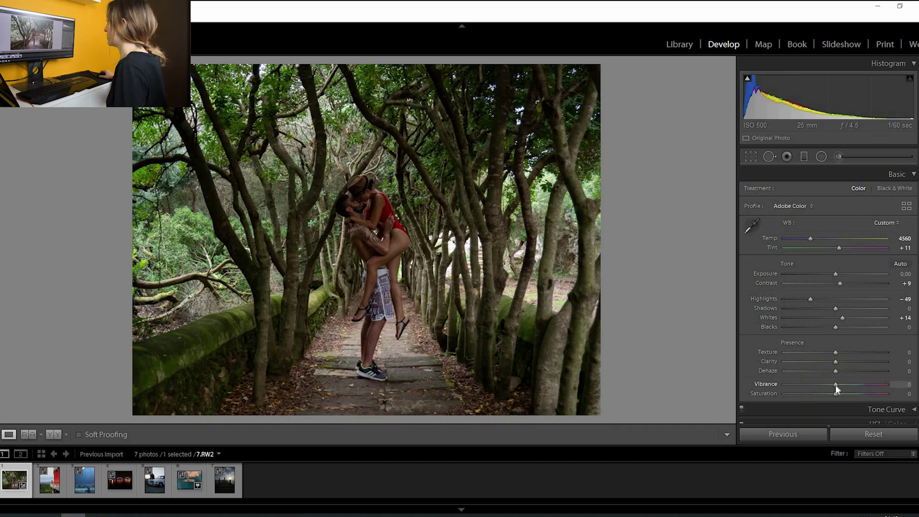
Step: Set the photo's vibrance to +22
{"action": "left_click_drag", "start_coordinate": [840, 385], "coordinate": [842, 383]}
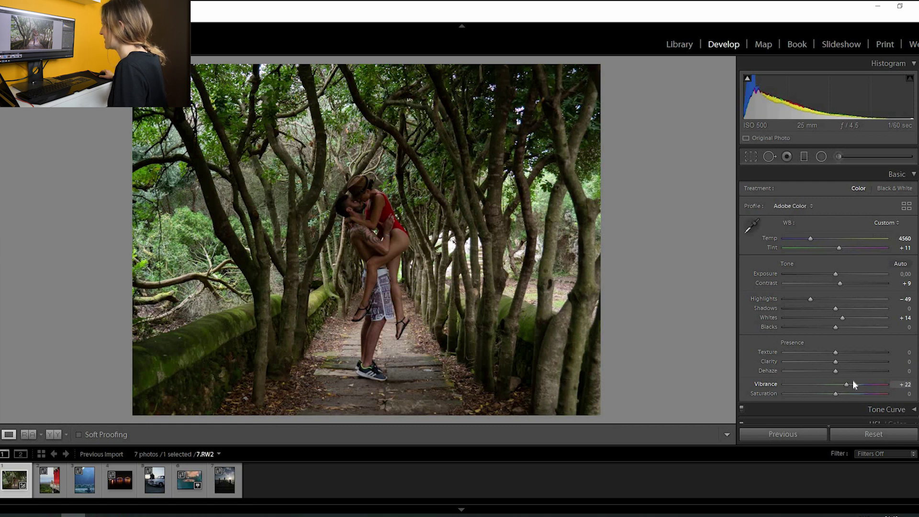
Step: Set the parametric tone curve regions to highlights +2, lights +1, darks +15 and shadows +4
{"action": "left_click", "coordinate": [886, 409]}
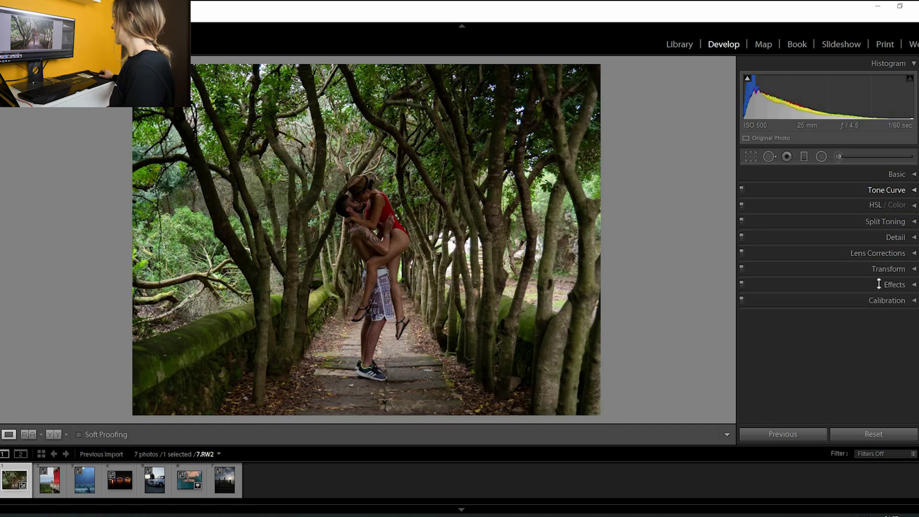
{"action": "scroll", "coordinate": [893, 286], "scroll_direction": "down", "scroll_amount": 1}
{"action": "scroll", "coordinate": [890, 288], "scroll_direction": "up", "scroll_amount": 1}
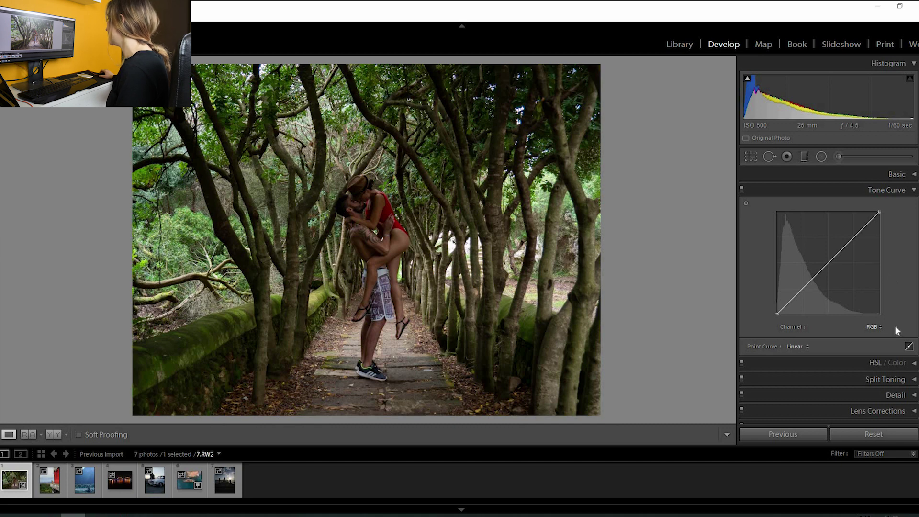
{"action": "left_click", "coordinate": [909, 346]}
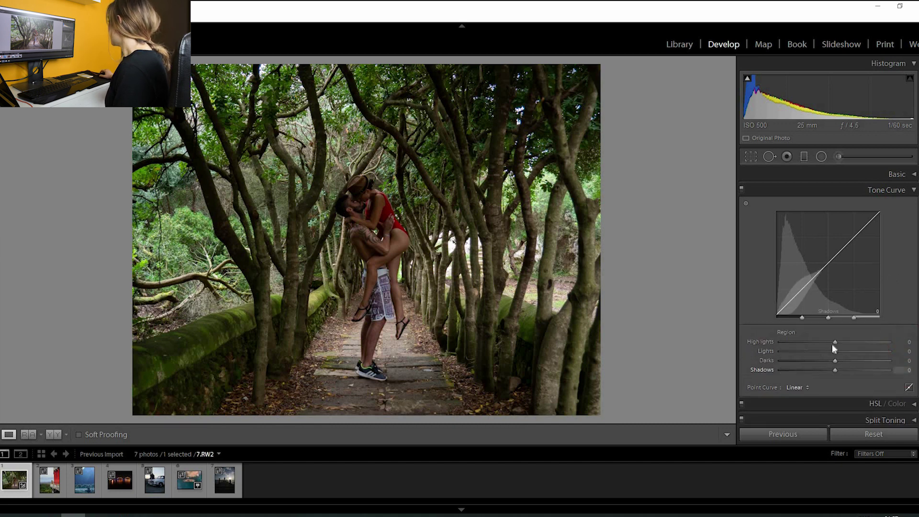
{"action": "left_click_drag", "start_coordinate": [834, 342], "coordinate": [836, 342]}
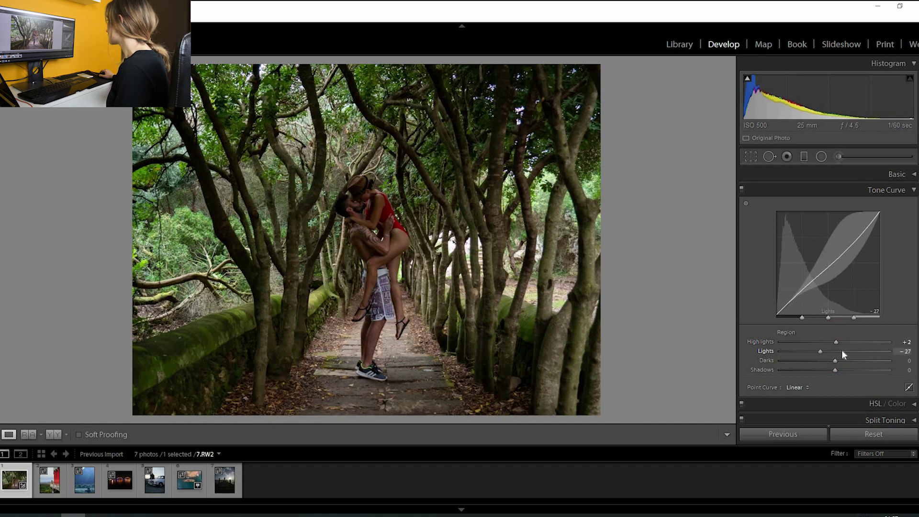
{"action": "left_click", "coordinate": [909, 387]}
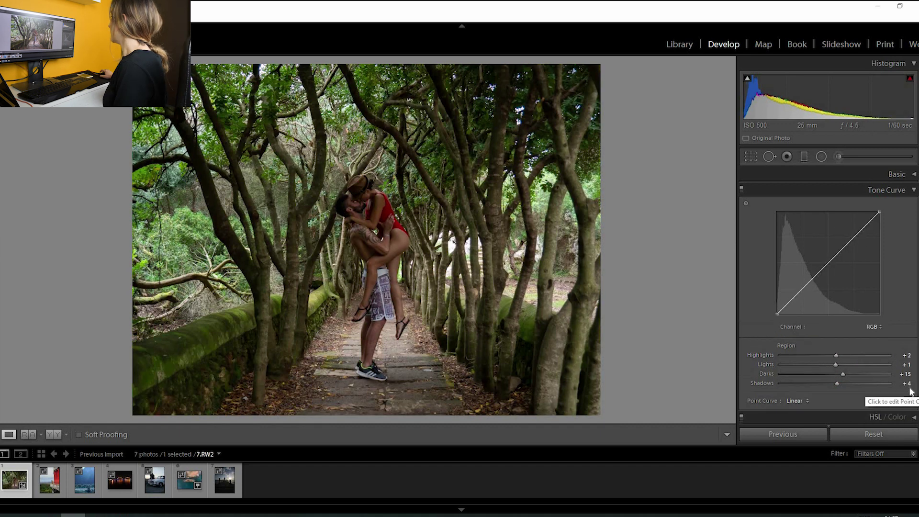
Step: Try the Red channel's point curve and shape a custom RGB curve with two control points
{"action": "left_click", "coordinate": [877, 326]}
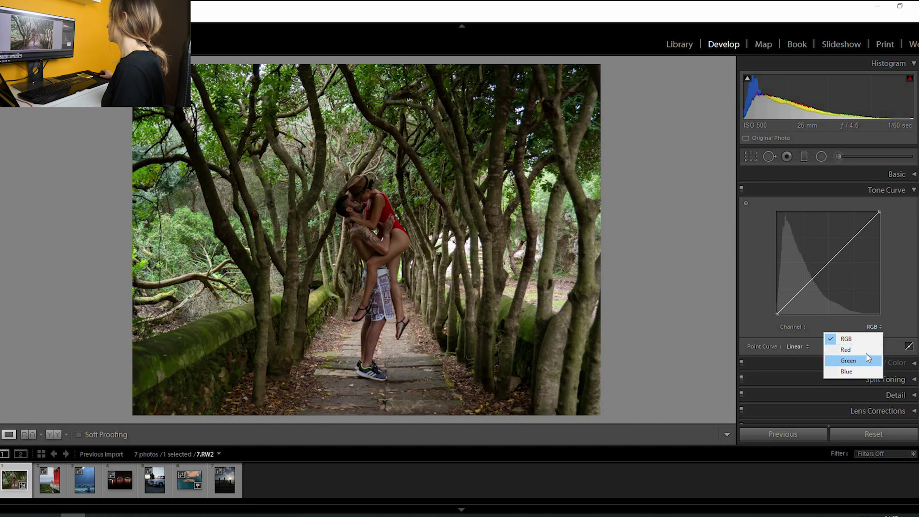
{"action": "left_click", "coordinate": [857, 350]}
{"action": "left_click_drag", "start_coordinate": [880, 210], "coordinate": [881, 213]}
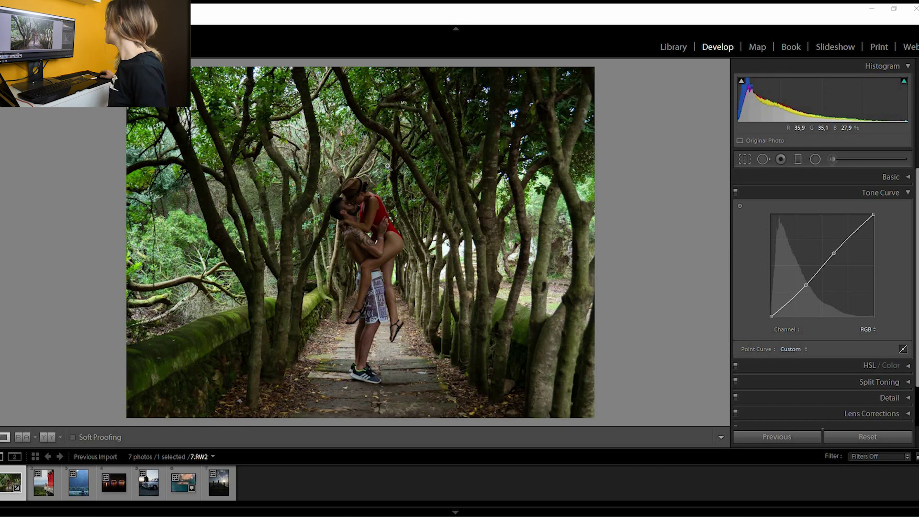
{"action": "left_click", "coordinate": [794, 138]}
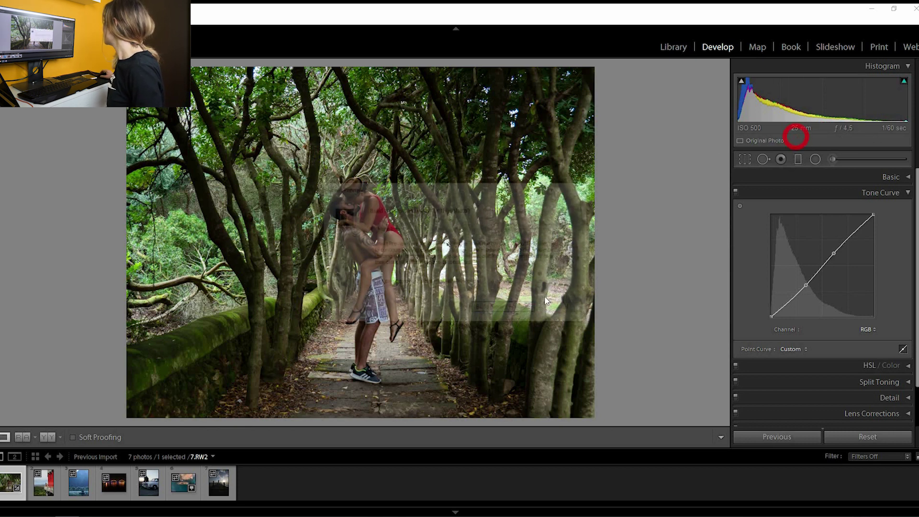
{"action": "left_click", "coordinate": [559, 307]}
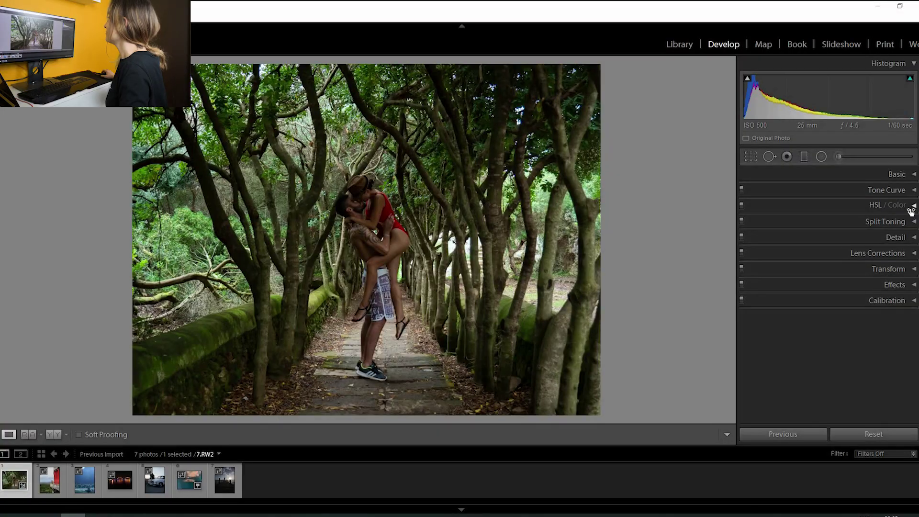
Step: Try shifting the photo's red hue in the HSL adjustments and return it to 0
{"action": "left_click", "coordinate": [910, 207]}
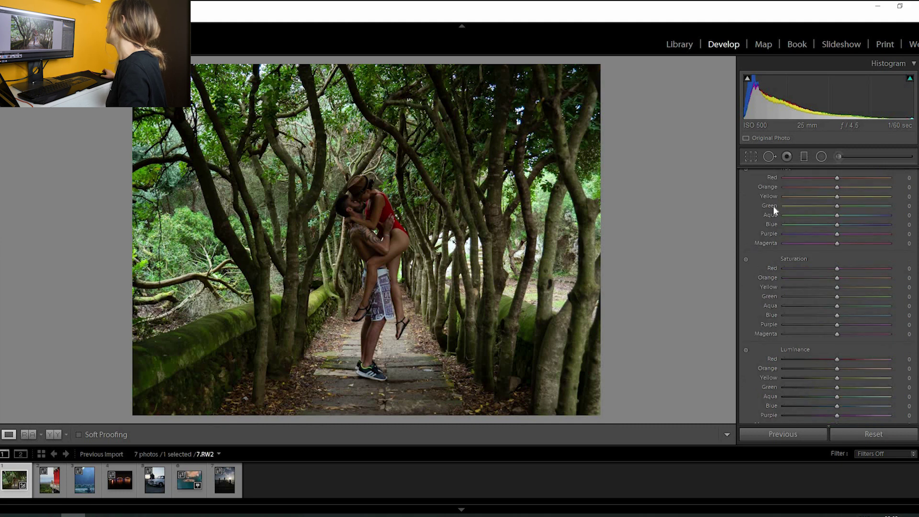
{"action": "scroll", "coordinate": [751, 257], "scroll_direction": "up", "scroll_amount": 1}
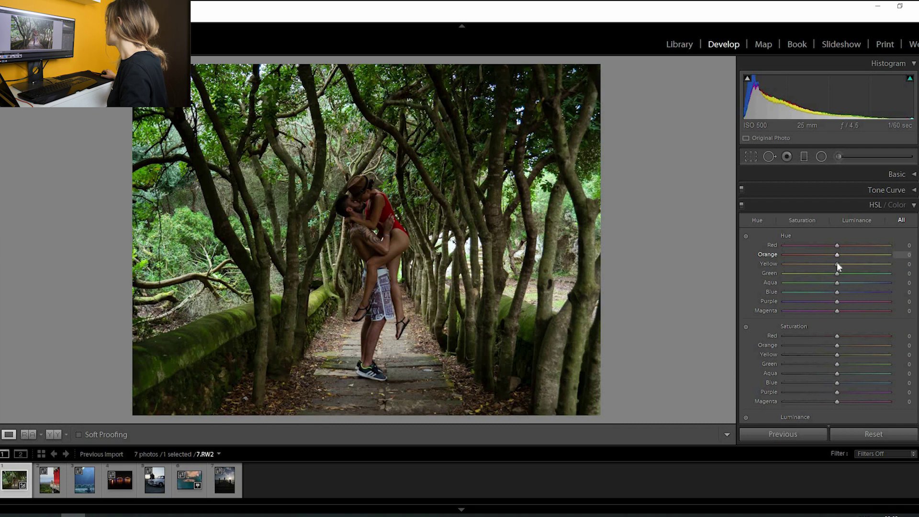
{"action": "left_click_drag", "start_coordinate": [836, 246], "coordinate": [890, 245]}
{"action": "left_click", "coordinate": [836, 246]}
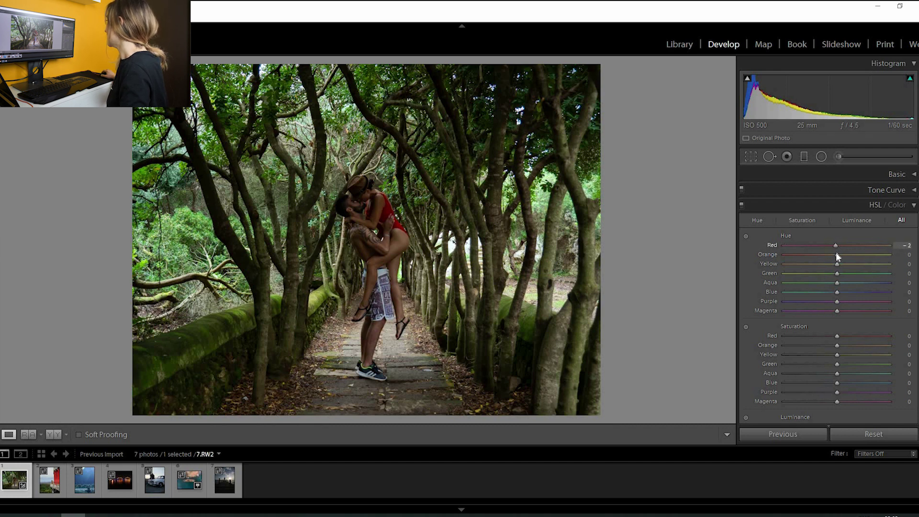
{"action": "scroll", "coordinate": [844, 280], "scroll_direction": "down", "scroll_amount": 1}
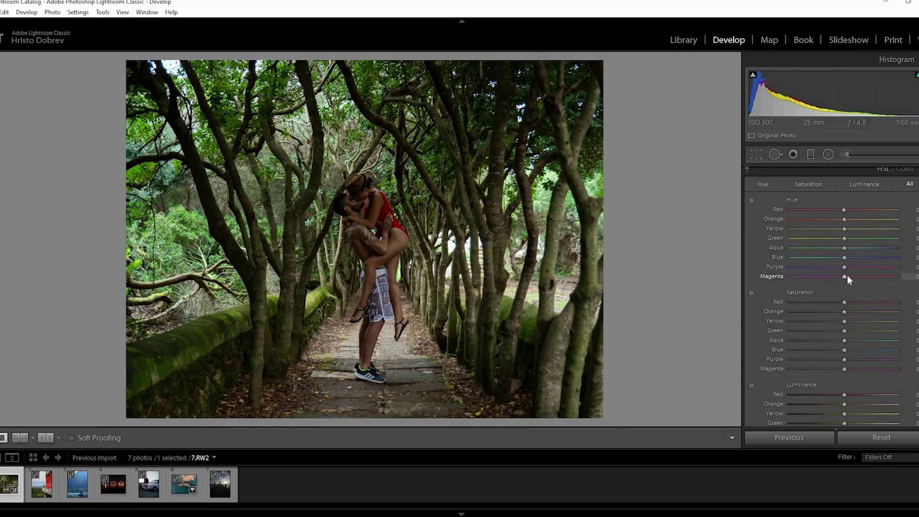
Step: Set HSL hue to yellow -32, green -75; saturation to red +12, orange +10, yellow +15; luminance to red +29, orange +8, yellow -13
{"action": "left_click_drag", "start_coordinate": [845, 228], "coordinate": [807, 240]}
{"action": "scroll", "coordinate": [846, 260], "scroll_direction": "down", "scroll_amount": 1}
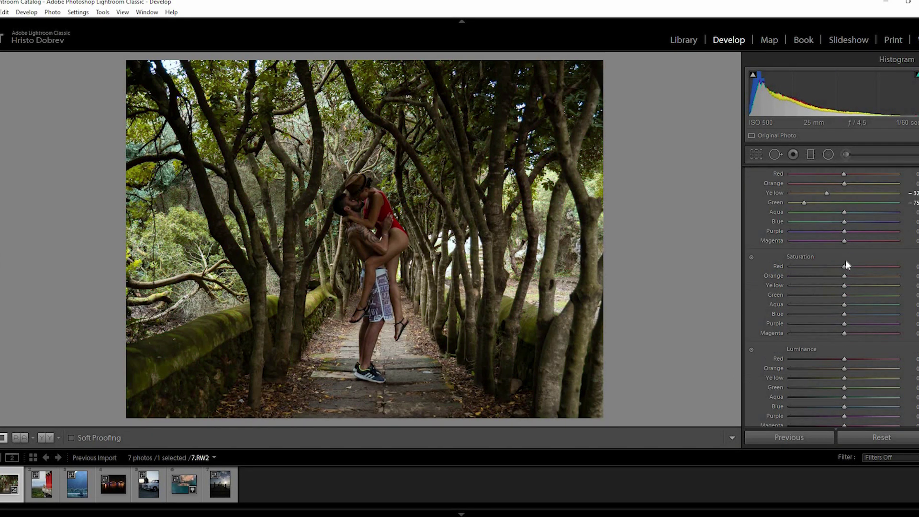
{"action": "left_click_drag", "start_coordinate": [854, 268], "coordinate": [851, 284]}
{"action": "left_click_drag", "start_coordinate": [845, 358], "coordinate": [837, 379]}
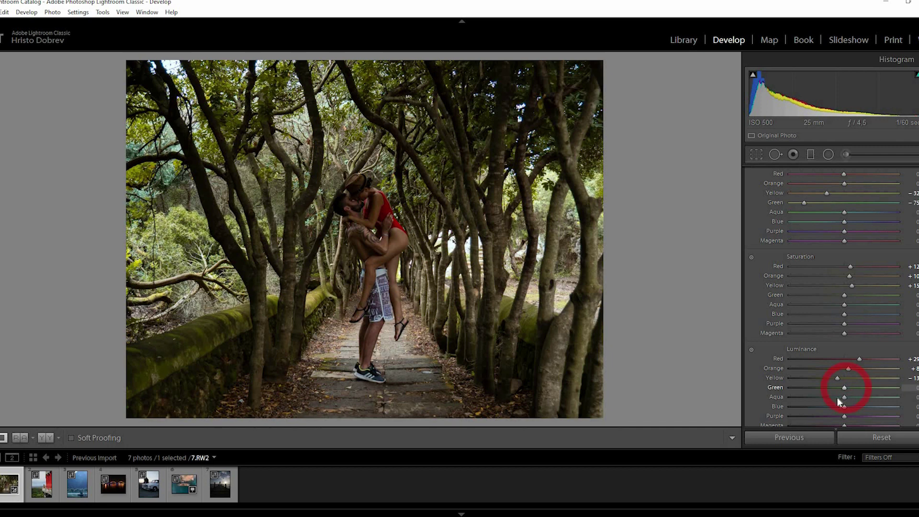
{"action": "left_click_drag", "start_coordinate": [892, 207], "coordinate": [879, 209]}
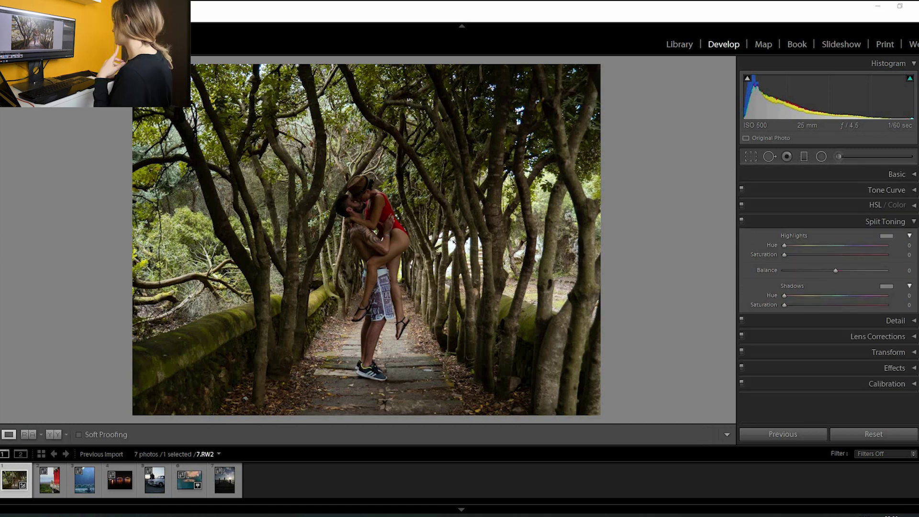
Step: Try Split Toning tints on the photo, setting the highlights to hue 104 and saturation 0, and test the shadows hue
{"action": "left_click", "coordinate": [914, 223]}
{"action": "left_click", "coordinate": [914, 223]}
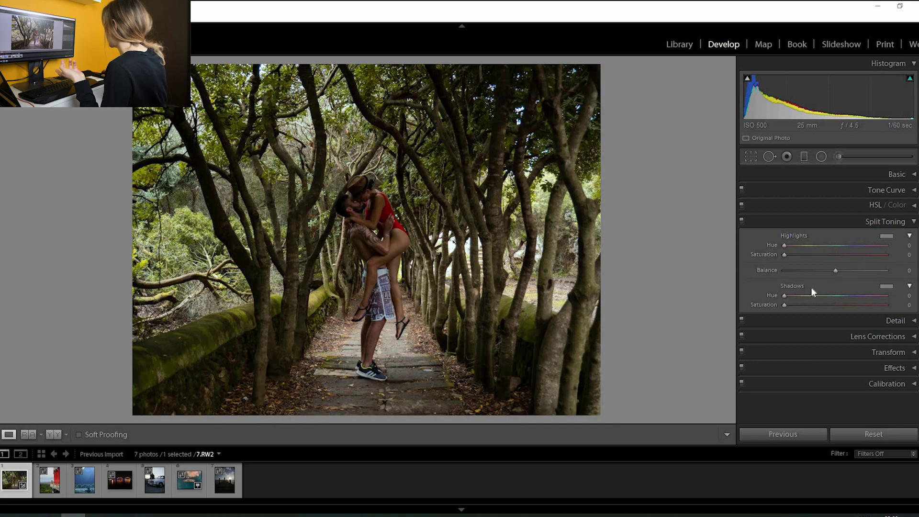
{"action": "left_click_drag", "start_coordinate": [785, 245], "coordinate": [799, 245]}
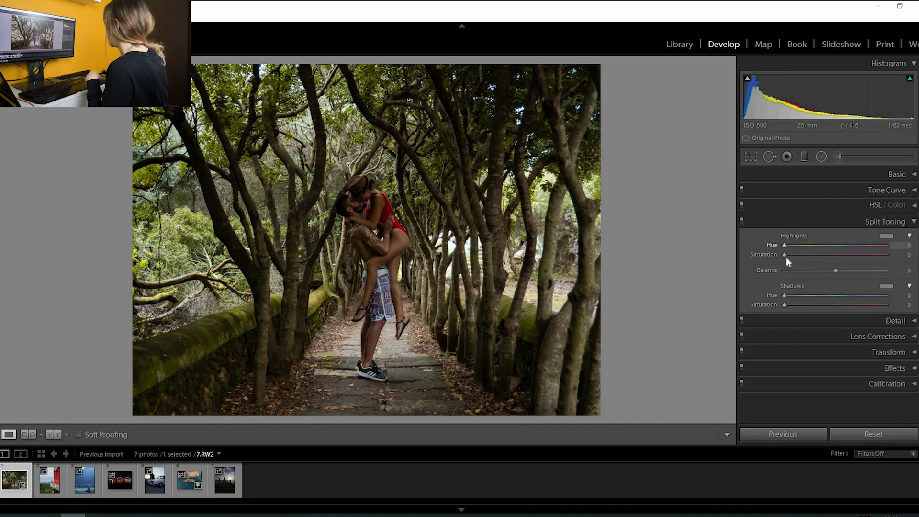
{"action": "left_click", "coordinate": [829, 258]}
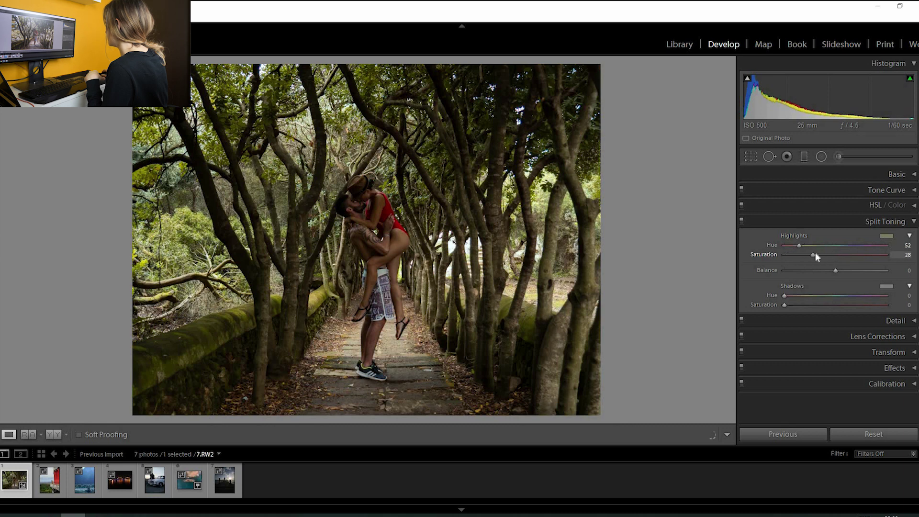
{"action": "left_click", "coordinate": [793, 245]}
{"action": "left_click_drag", "start_coordinate": [842, 245], "coordinate": [783, 254]}
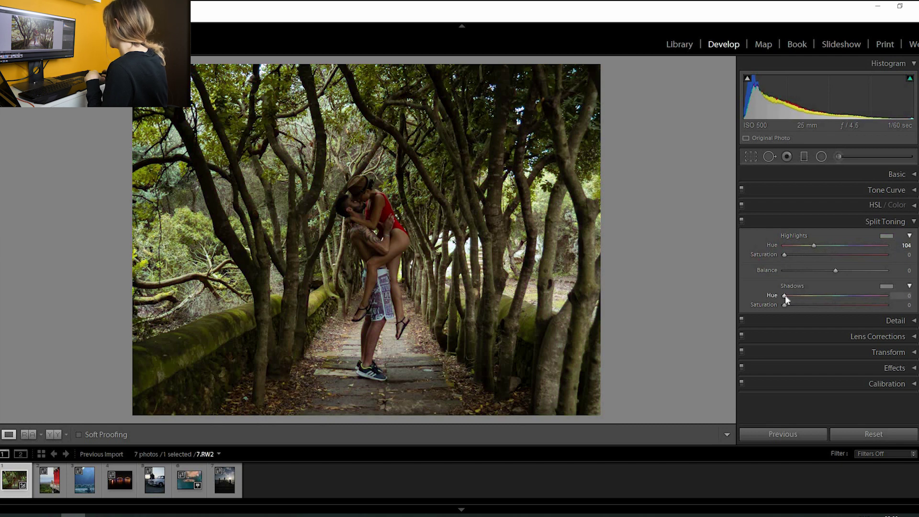
{"action": "left_click_drag", "start_coordinate": [792, 295], "coordinate": [803, 296]}
Step: Set the photo's sharpening to amount 12, radius 0.9 and detail 14, checking a zoomed preview area
{"action": "left_click", "coordinate": [801, 320]}
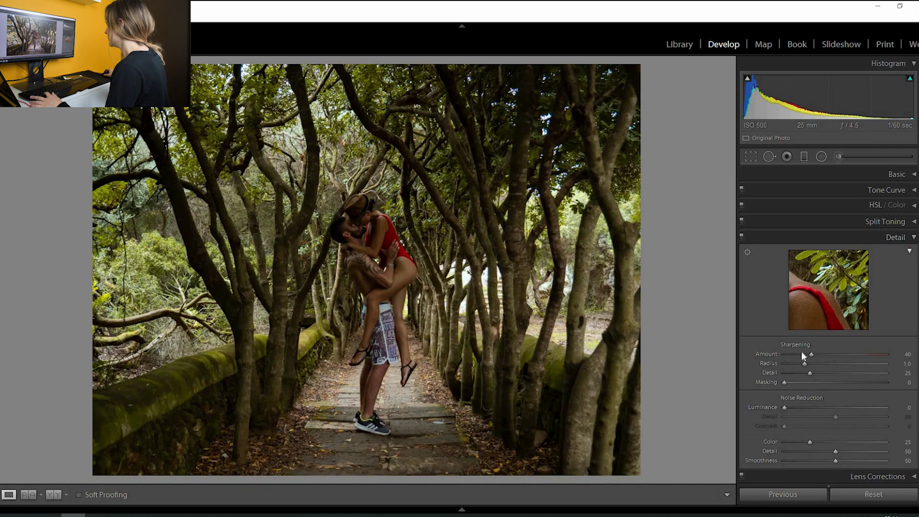
{"action": "left_click_drag", "start_coordinate": [804, 358], "coordinate": [792, 356]}
{"action": "left_click", "coordinate": [333, 181]}
{"action": "left_click", "coordinate": [437, 260]}
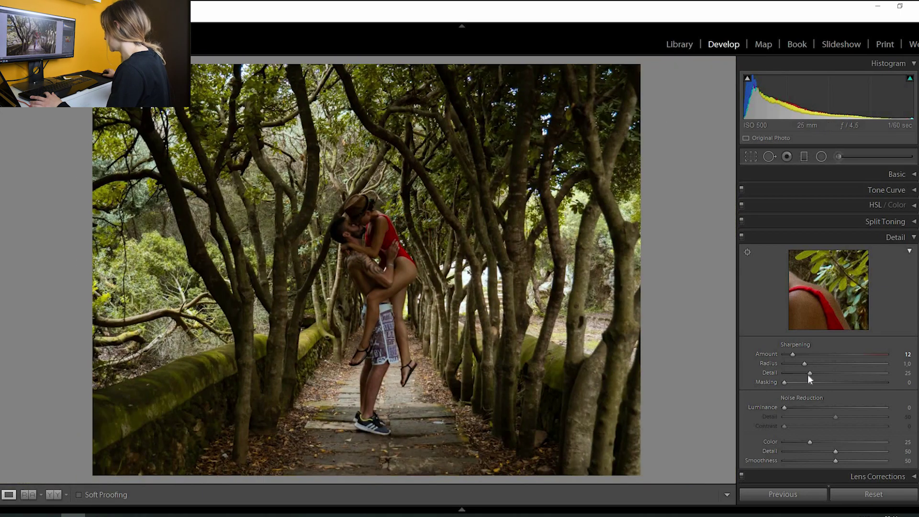
{"action": "mouse_move", "coordinate": [809, 372]}
{"action": "left_mouse_down"}
{"action": "mouse_move", "coordinate": [799, 372]}
{"action": "mouse_move", "coordinate": [800, 364]}
{"action": "left_mouse_up"}
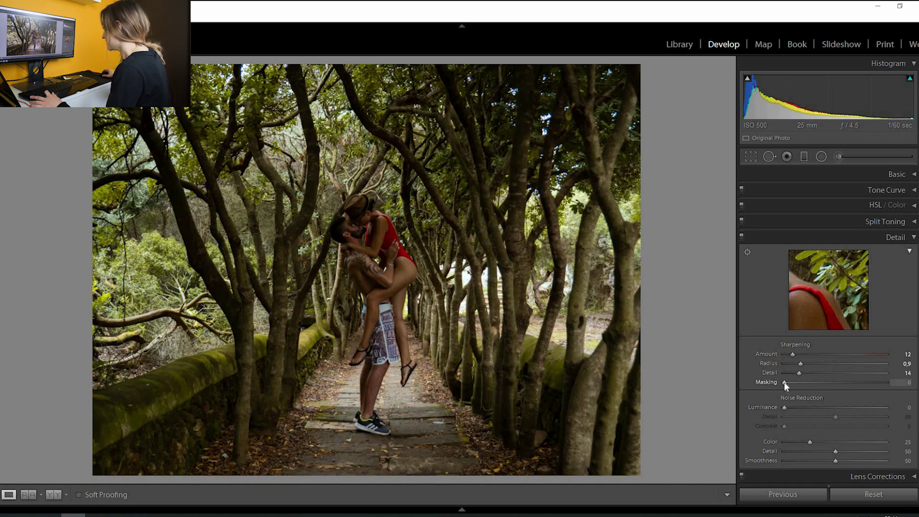
Step: Set the sharpening masking to 86 using the black-and-white mask preview
{"action": "key", "text": "alt"}
{"action": "left_click_drag", "start_coordinate": [784, 382], "coordinate": [869, 379]}
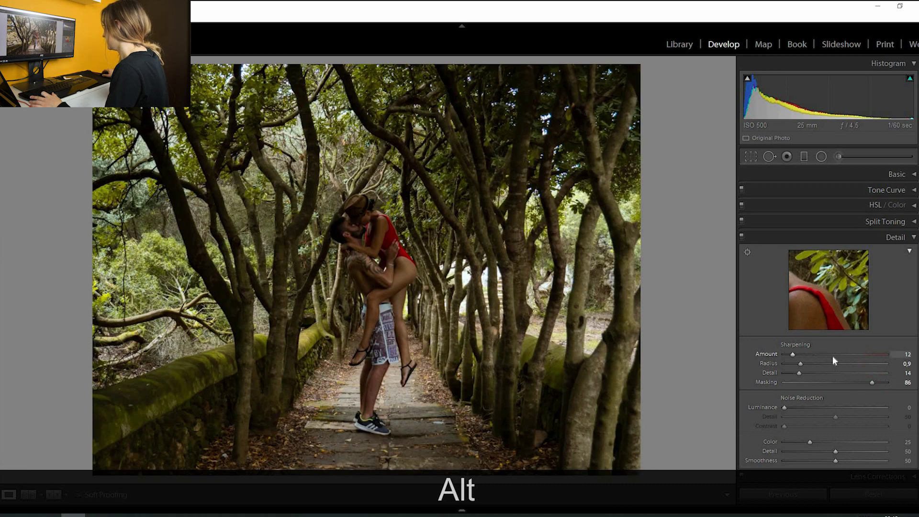
Step: Try an extreme sharpening amount of 150 and inspect its effect on the trees in the zoomed detail preview
{"action": "left_click_drag", "start_coordinate": [801, 354], "coordinate": [899, 364]}
{"action": "left_click_drag", "start_coordinate": [837, 298], "coordinate": [869, 320]}
{"action": "left_click", "coordinate": [831, 311]}
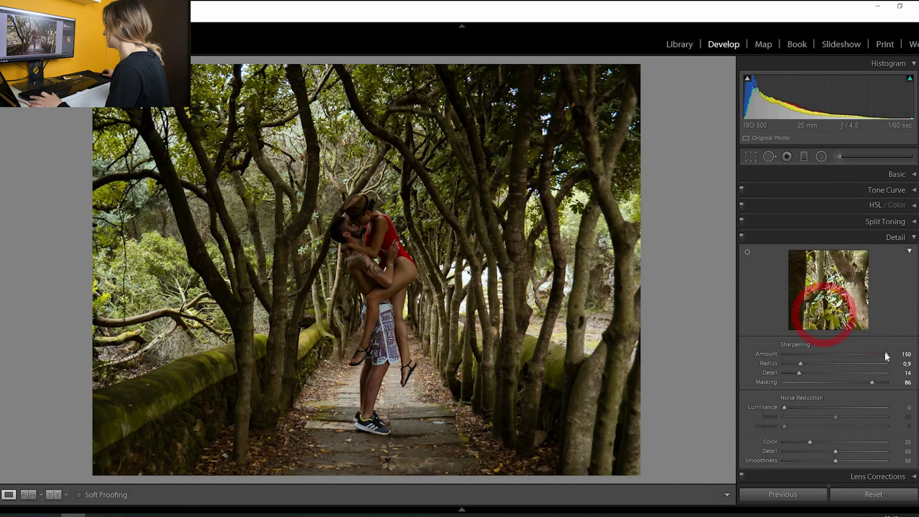
{"action": "left_click_drag", "start_coordinate": [886, 353], "coordinate": [883, 354]}
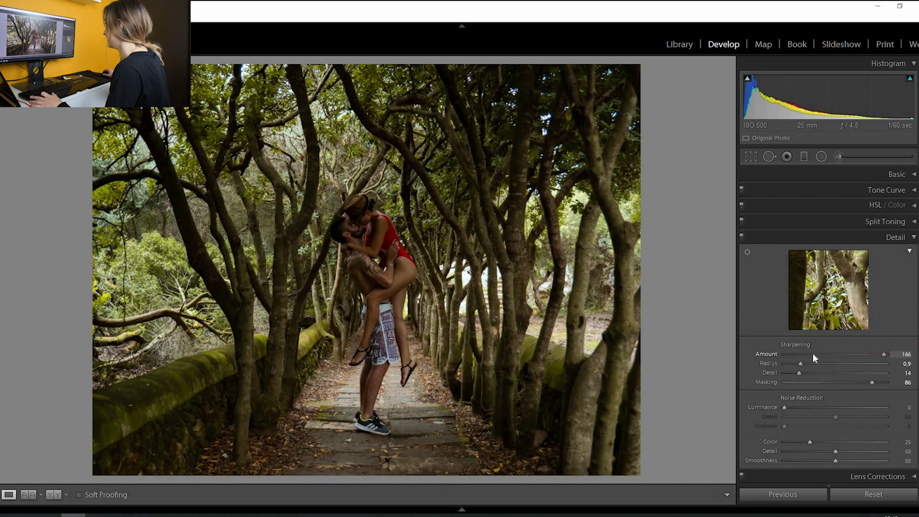
Step: Set the sharpening amount to 43, radius to 1.0 and detail to 34
{"action": "left_click", "coordinate": [814, 355]}
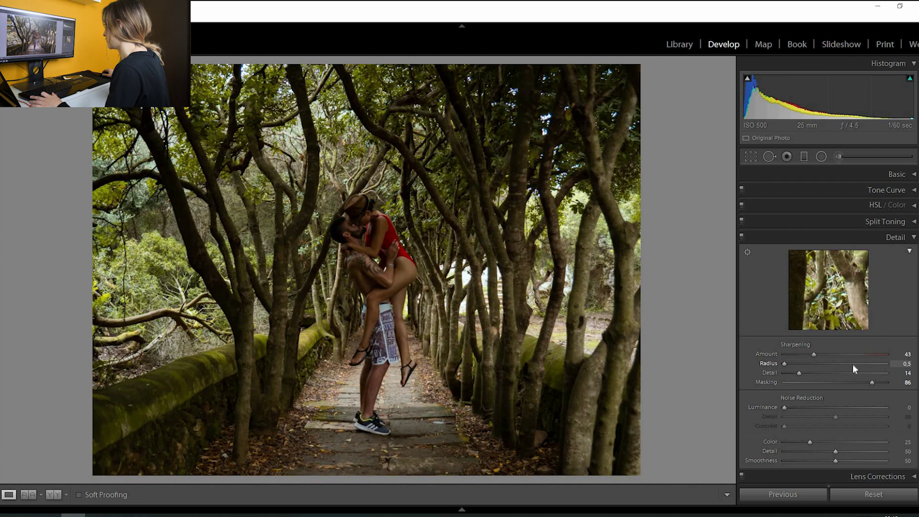
{"action": "left_click", "coordinate": [803, 363]}
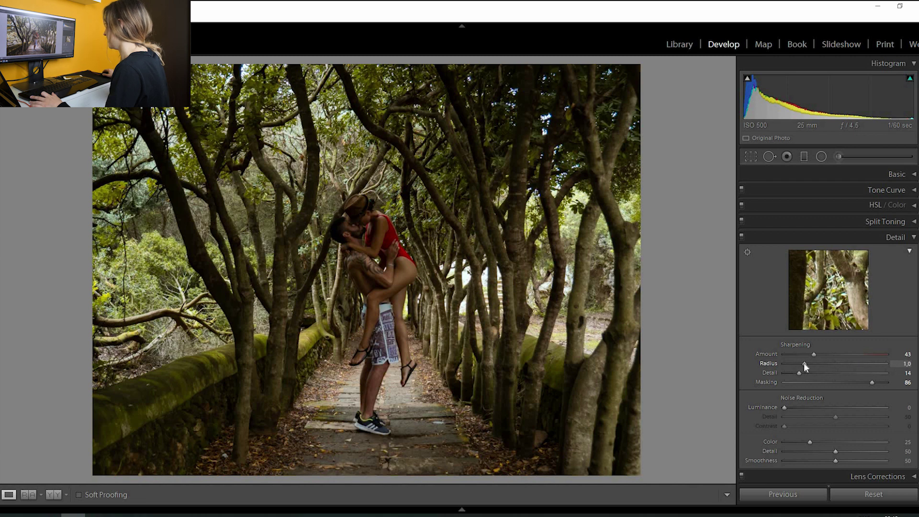
{"action": "left_click_drag", "start_coordinate": [798, 372], "coordinate": [796, 373]}
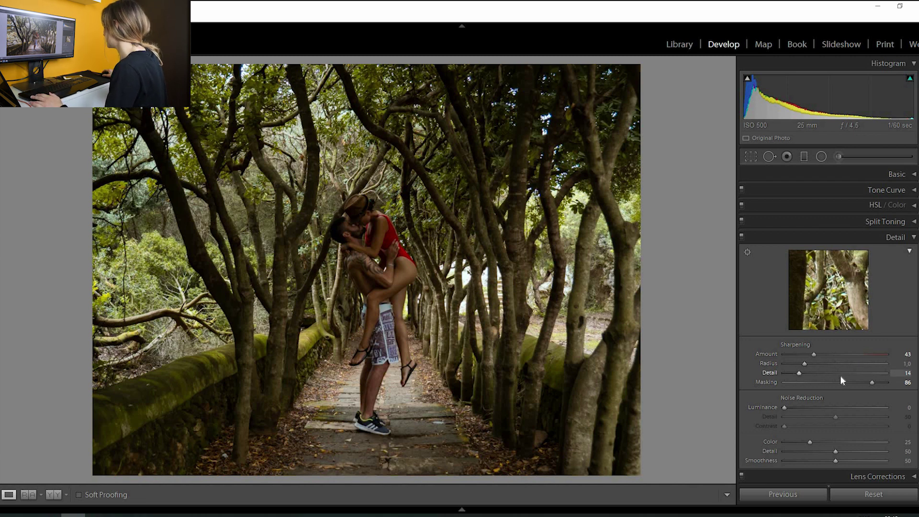
{"action": "left_click", "coordinate": [819, 376]}
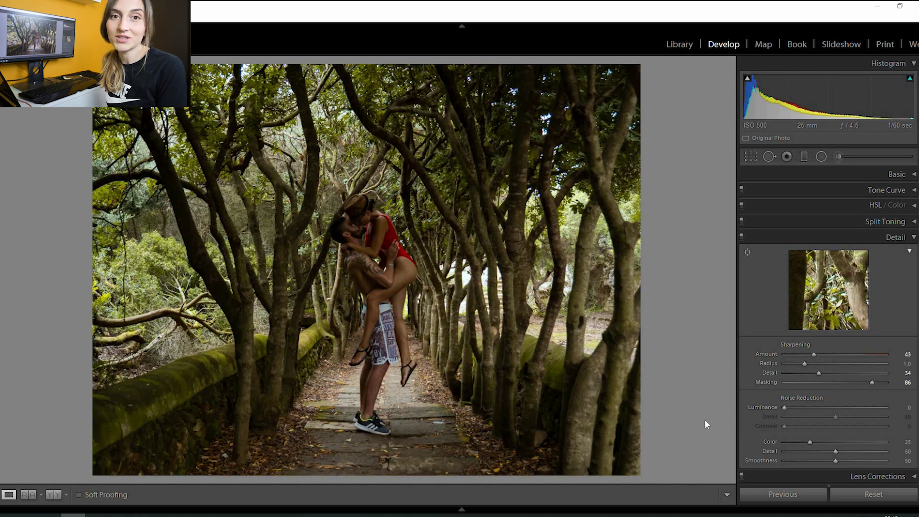
Step: Try enabling lens profile corrections with the make Nikon and the model Nikon 1 NIKKOR 10mm f/2.8
{"action": "left_click", "coordinate": [900, 476]}
{"action": "left_click", "coordinate": [913, 255]}
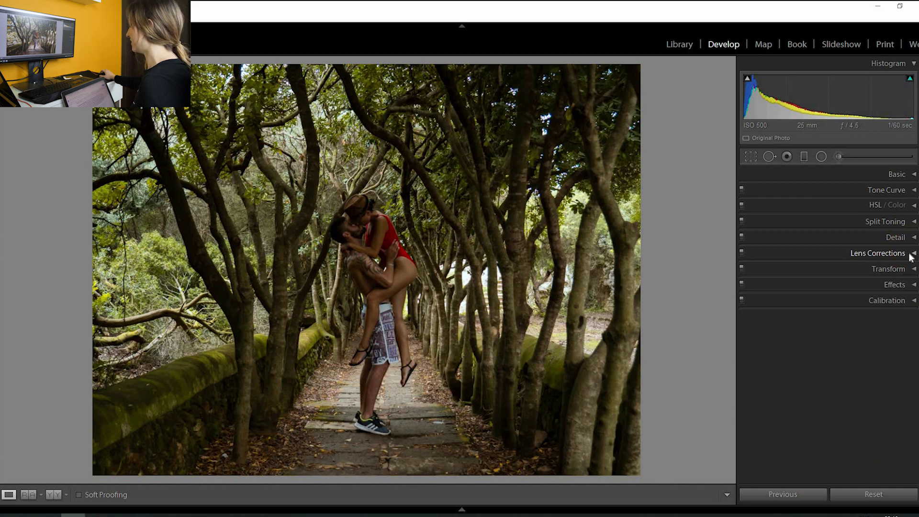
{"action": "left_click", "coordinate": [914, 254]}
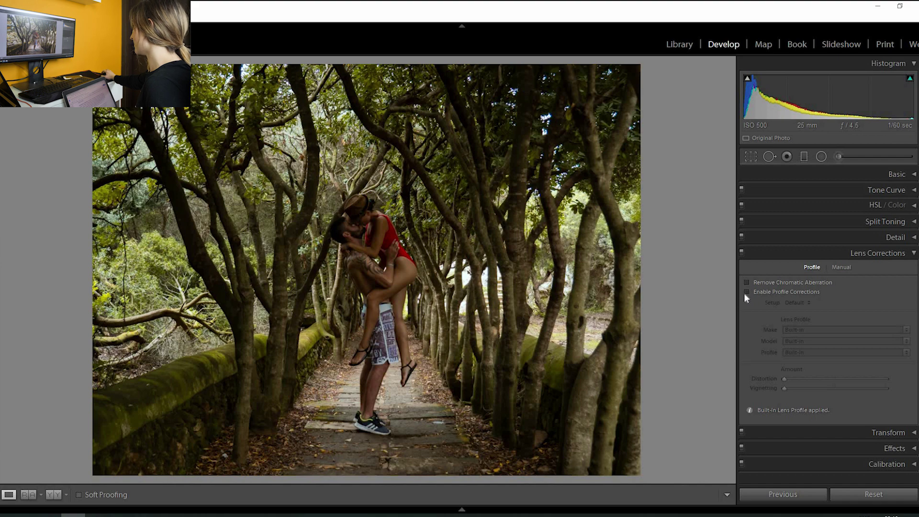
{"action": "left_click", "coordinate": [745, 292]}
{"action": "left_click", "coordinate": [858, 330]}
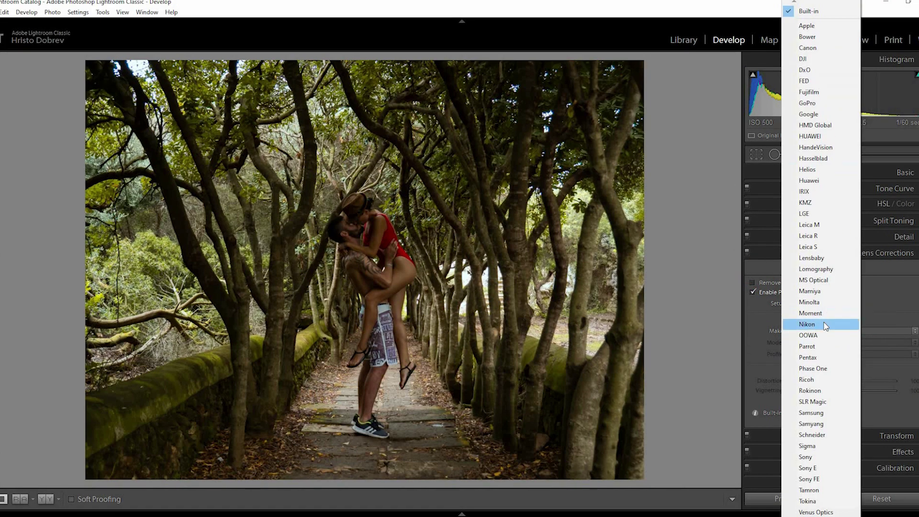
{"action": "left_click", "coordinate": [826, 326]}
{"action": "left_click", "coordinate": [828, 342]}
{"action": "left_click", "coordinate": [813, 418]}
{"action": "left_click", "coordinate": [829, 342]}
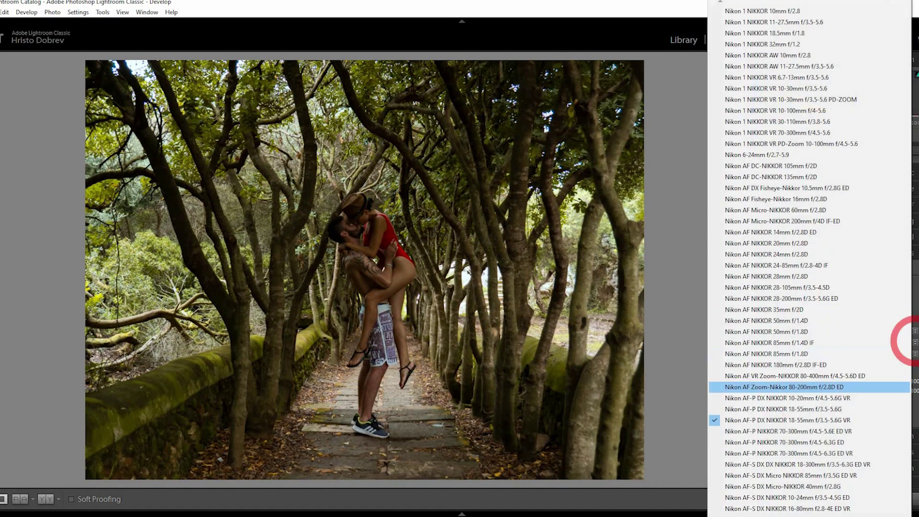
{"action": "left_click", "coordinate": [734, 13]}
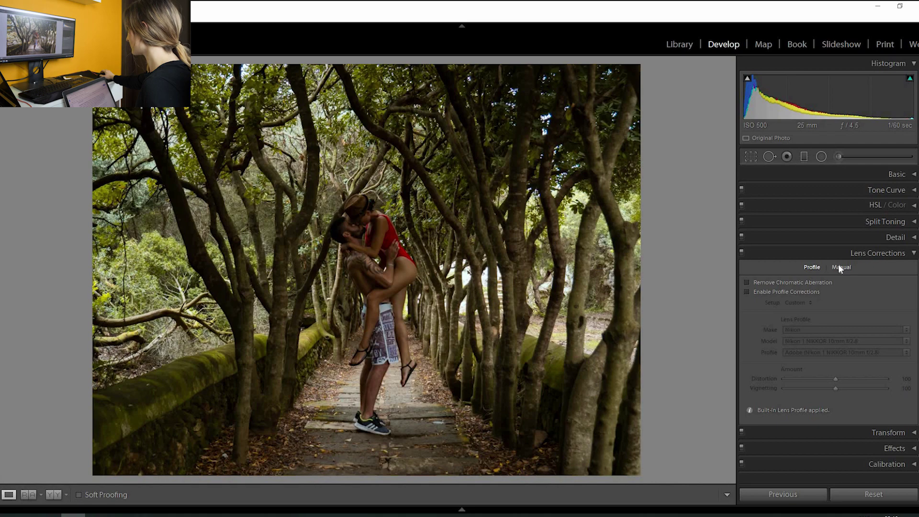
Step: Set the manual lens distortion correction amount to +4
{"action": "left_click", "coordinate": [847, 267]}
{"action": "mouse_move", "coordinate": [836, 291]}
{"action": "left_mouse_down"}
{"action": "mouse_move", "coordinate": [824, 294]}
{"action": "mouse_move", "coordinate": [837, 292]}
{"action": "left_mouse_up"}
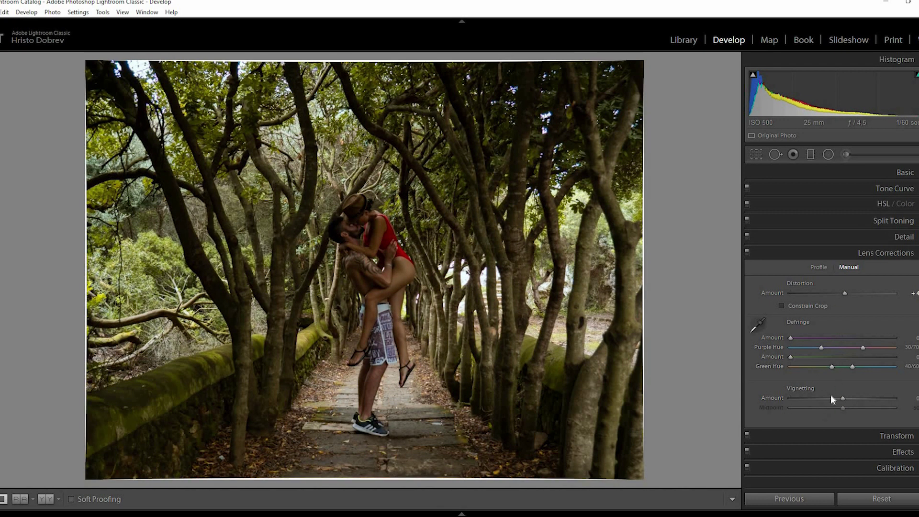
{"action": "left_click", "coordinate": [909, 253]}
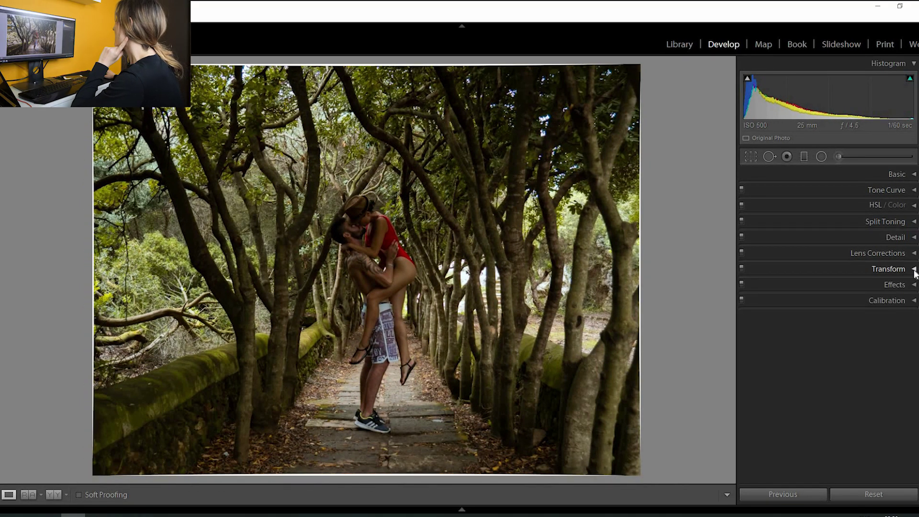
Step: Try the vertical, horizontal and aspect transform adjustments on the photo, with aspect at +4
{"action": "left_click", "coordinate": [913, 270]}
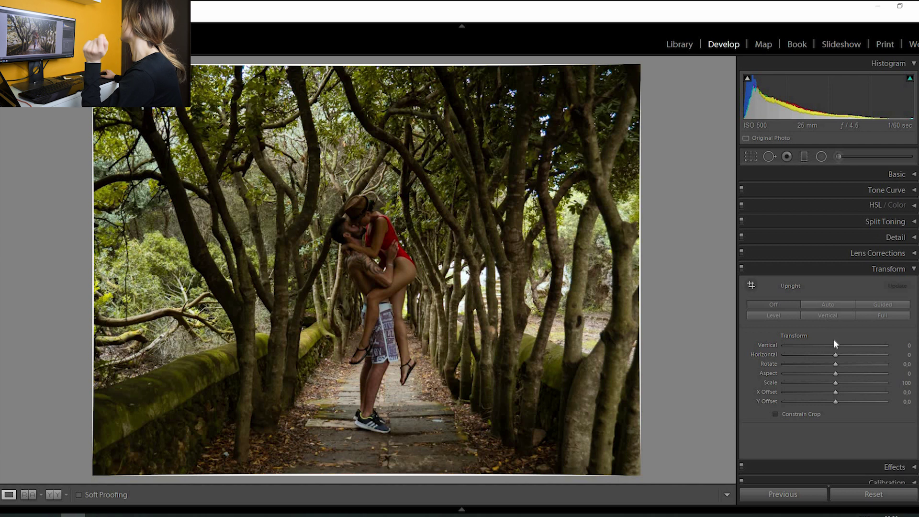
{"action": "left_click", "coordinate": [836, 354]}
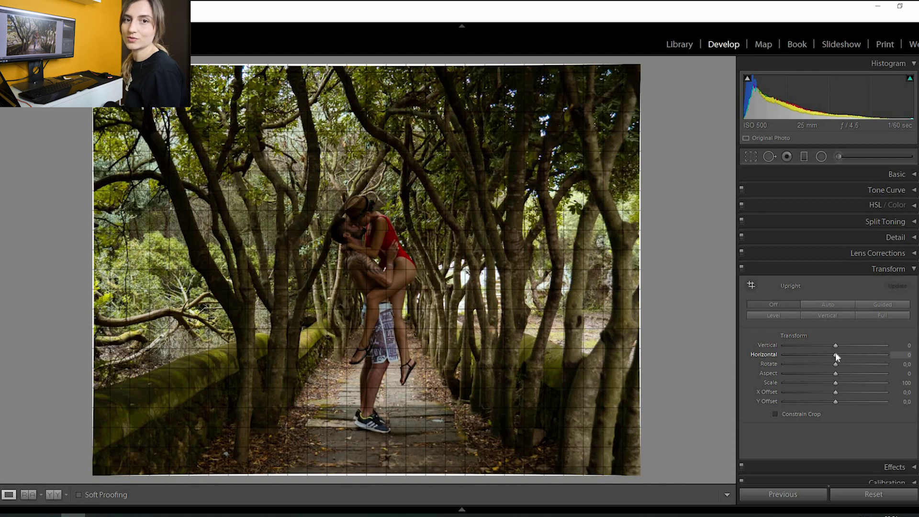
{"action": "left_click_drag", "start_coordinate": [836, 345], "coordinate": [837, 373]}
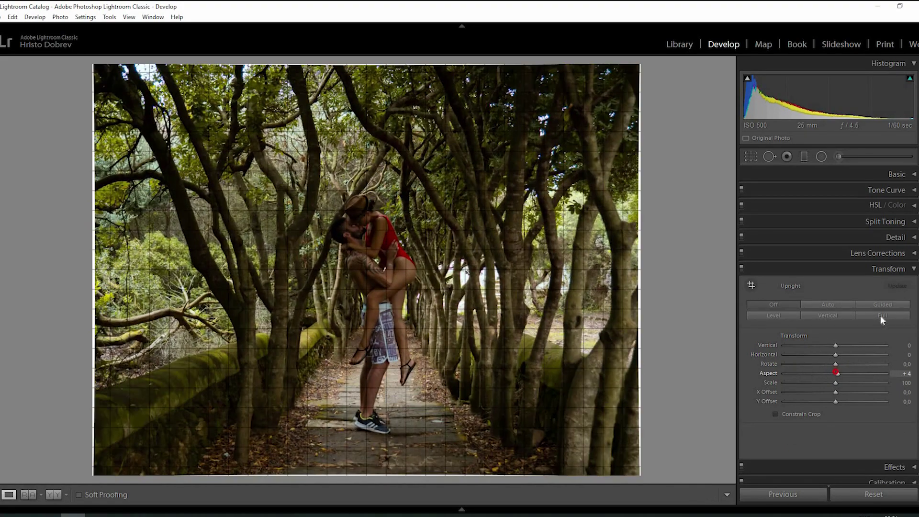
Step: Try Guided Upright with two horizontal and two vertical guides across the photo, and turn Upright off again
{"action": "left_click", "coordinate": [882, 305]}
{"action": "left_click_drag", "start_coordinate": [202, 162], "coordinate": [520, 161]}
{"action": "left_click_drag", "start_coordinate": [258, 126], "coordinate": [243, 317]}
{"action": "left_click_drag", "start_coordinate": [420, 102], "coordinate": [477, 408]}
{"action": "left_click_drag", "start_coordinate": [245, 461], "coordinate": [542, 461]}
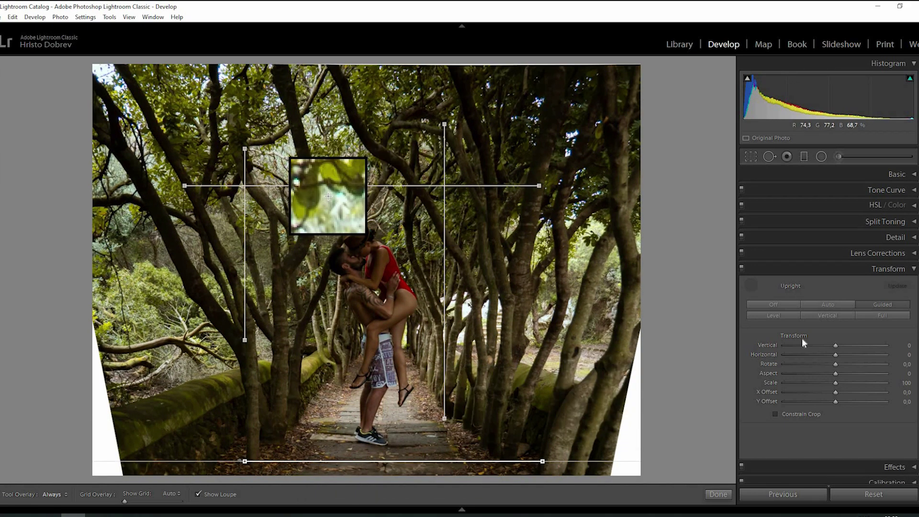
{"action": "left_click", "coordinate": [759, 305]}
{"action": "left_click", "coordinate": [298, 433]}
{"action": "left_click", "coordinate": [343, 361]}
{"action": "left_click", "coordinate": [878, 306]}
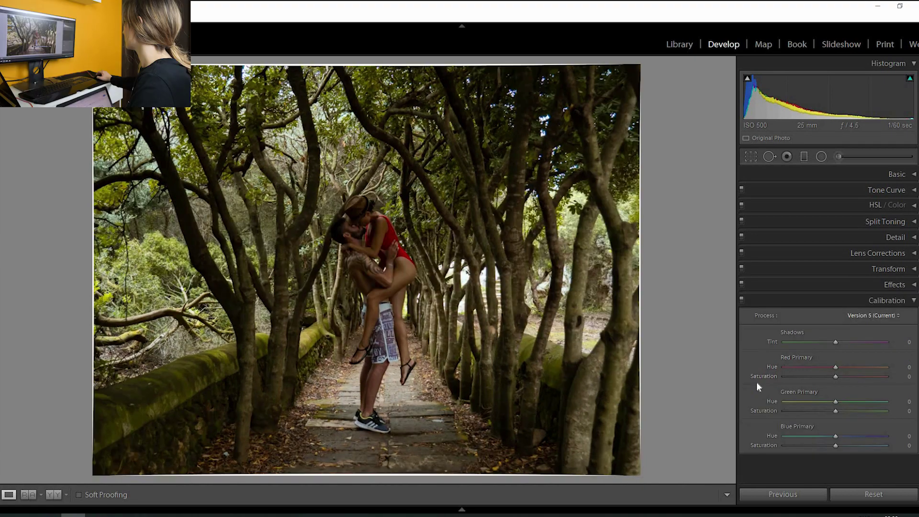
Step: Set the Red Primary hue to +5 and try different Green Primary hue values in the camera calibration
{"action": "key", "text": "period"}
{"action": "key", "text": "period"}
{"action": "key", "text": "period"}
{"action": "key", "text": "period"}
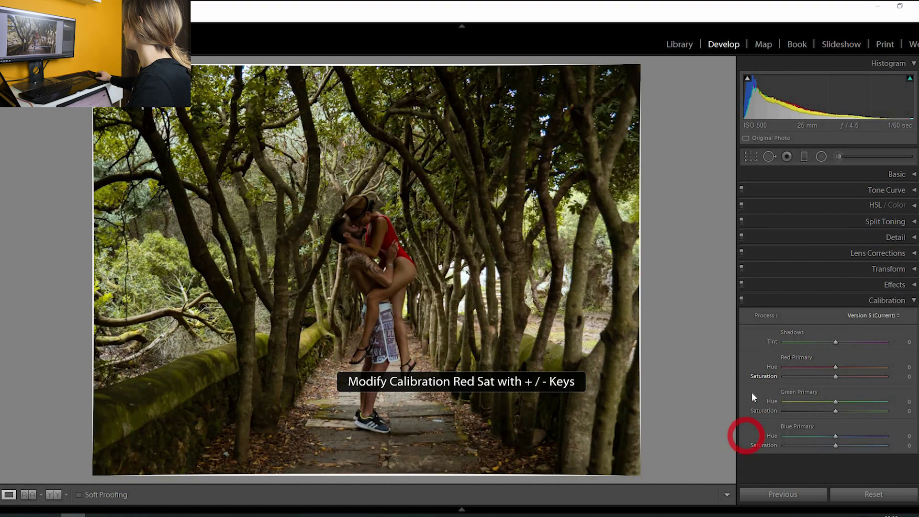
{"action": "left_click_drag", "start_coordinate": [835, 366], "coordinate": [837, 365]}
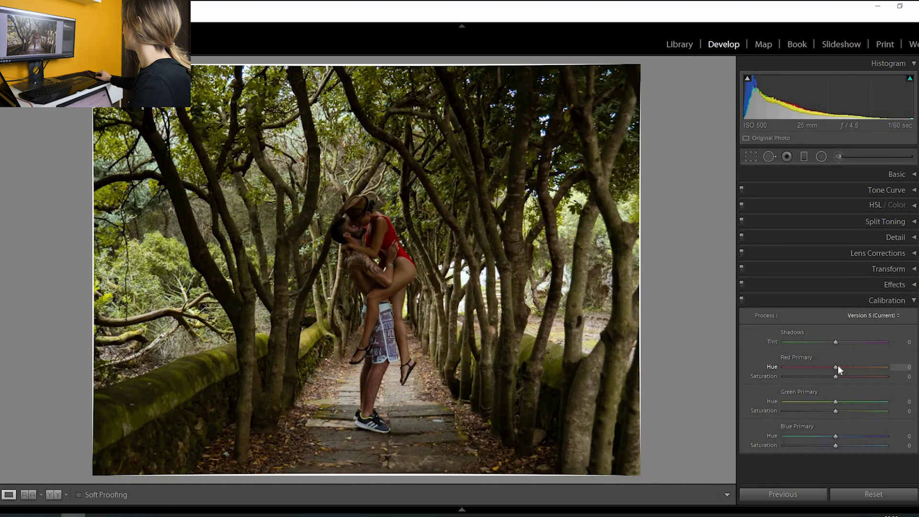
{"action": "left_click", "coordinate": [836, 401]}
{"action": "left_click_drag", "start_coordinate": [844, 400], "coordinate": [781, 408]}
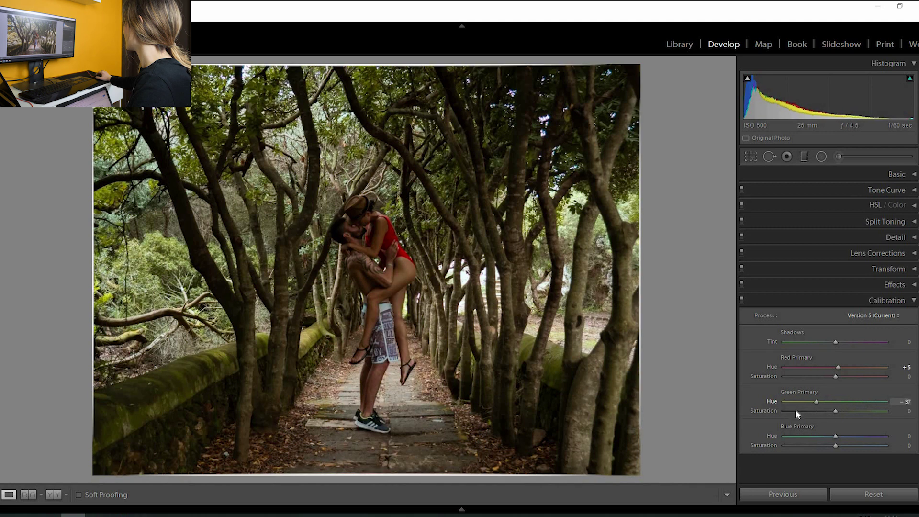
{"action": "mouse_move", "coordinate": [870, 406]}
{"action": "left_mouse_down"}
{"action": "mouse_move", "coordinate": [848, 405]}
{"action": "mouse_move", "coordinate": [857, 404]}
{"action": "left_mouse_up"}
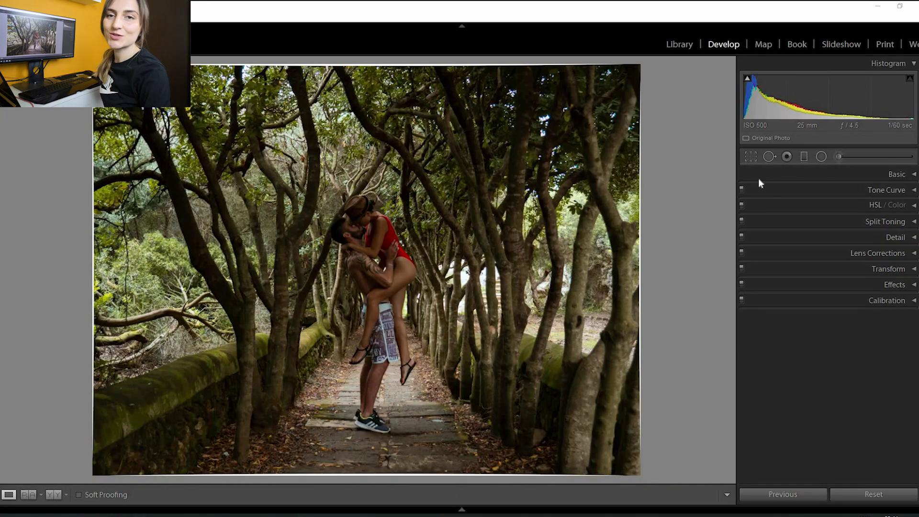
Step: Look through the settings of the spot removal, adjustment brush, radial filter and graduated filter tools
{"action": "key", "text": "q"}
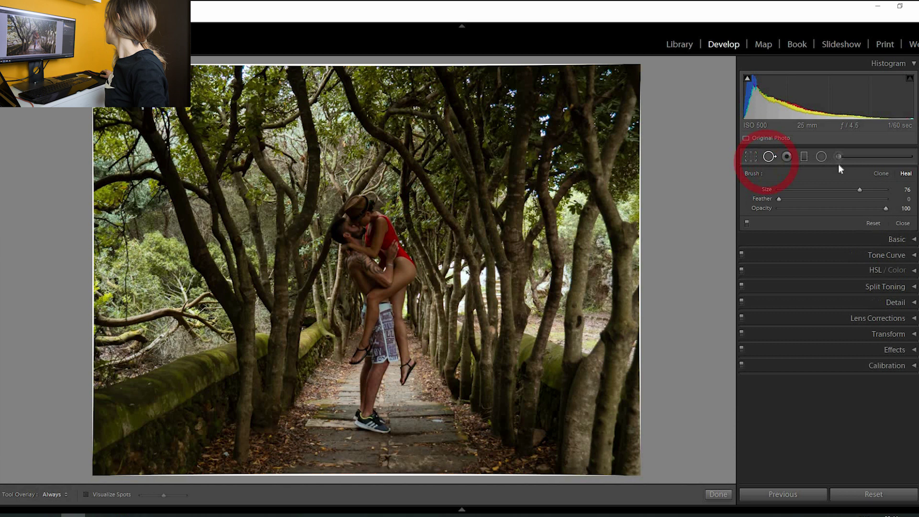
{"action": "key", "text": "k"}
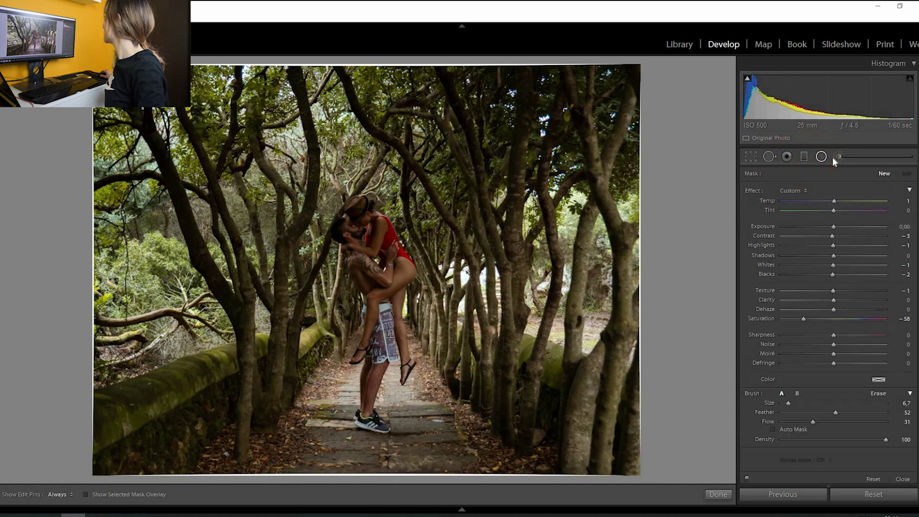
{"action": "left_click", "coordinate": [821, 157]}
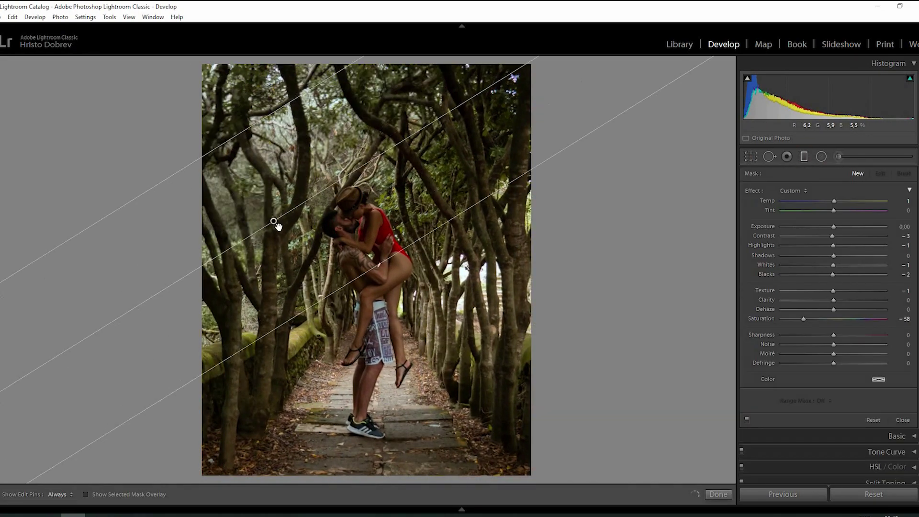
{"action": "left_click", "coordinate": [878, 379]}
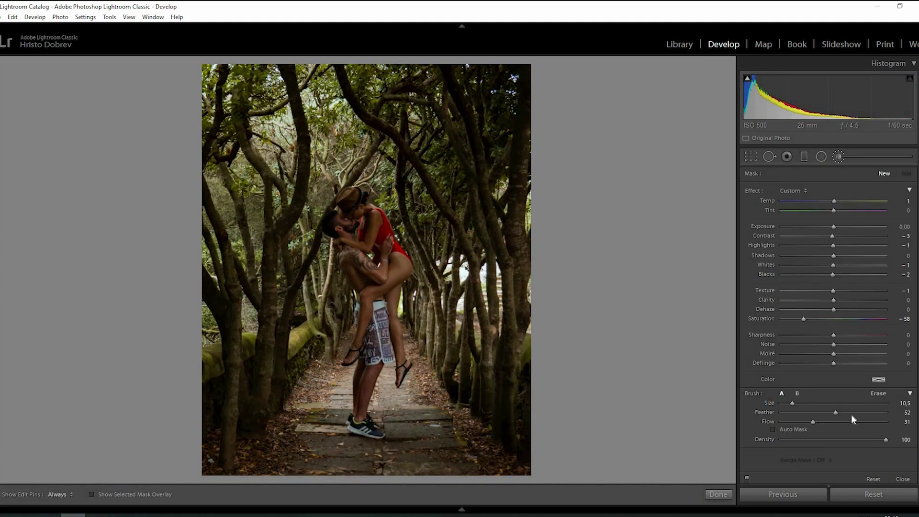
Step: Brighten the couple with the adjustment brush at size 7.6, feather 64, exposure 1.22 and saturation 6, and heal a spot among the trees
{"action": "left_click", "coordinate": [789, 404]}
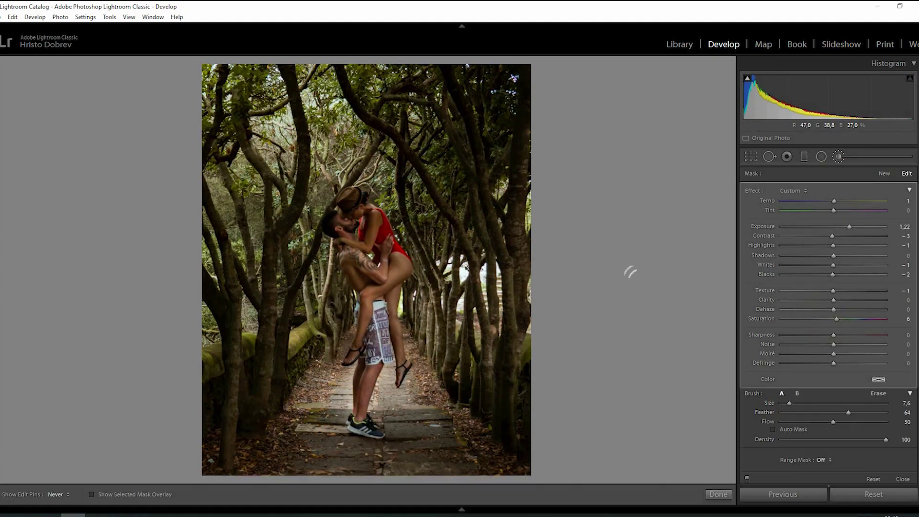
{"action": "left_click", "coordinate": [718, 494]}
{"action": "left_click", "coordinate": [769, 156]}
{"action": "left_click", "coordinate": [267, 257]}
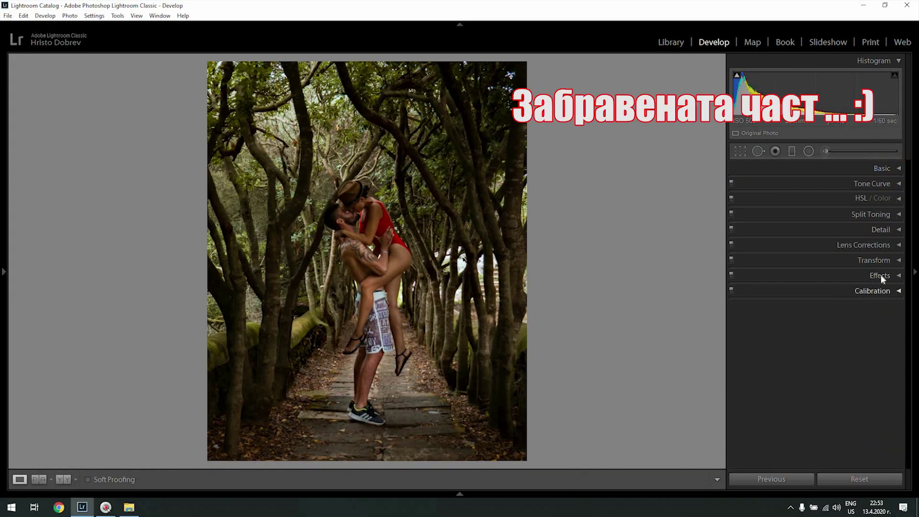
Step: Darken the photo's edges with a Highlight Priority post-crop vignette, amount -21
{"action": "left_click", "coordinate": [893, 277]}
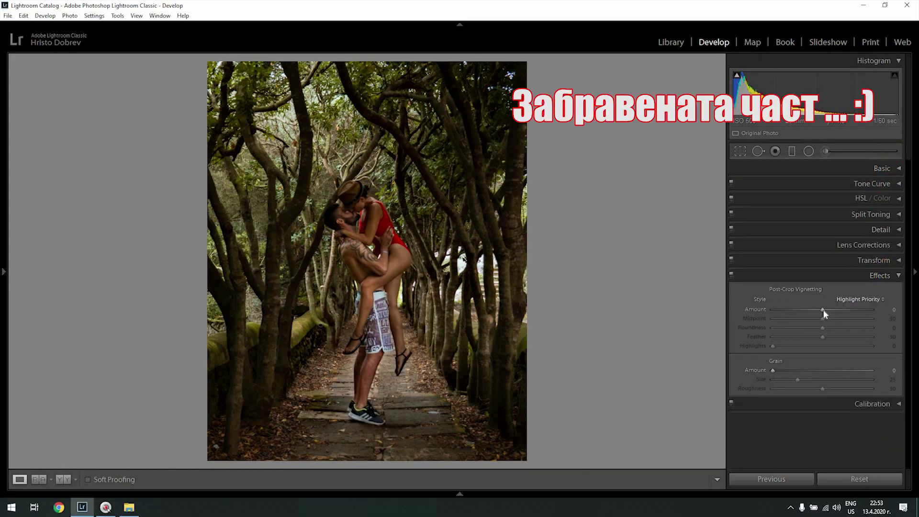
{"action": "mouse_move", "coordinate": [819, 311]}
{"action": "left_mouse_down"}
{"action": "mouse_move", "coordinate": [798, 315]}
{"action": "mouse_move", "coordinate": [805, 312]}
{"action": "left_mouse_up"}
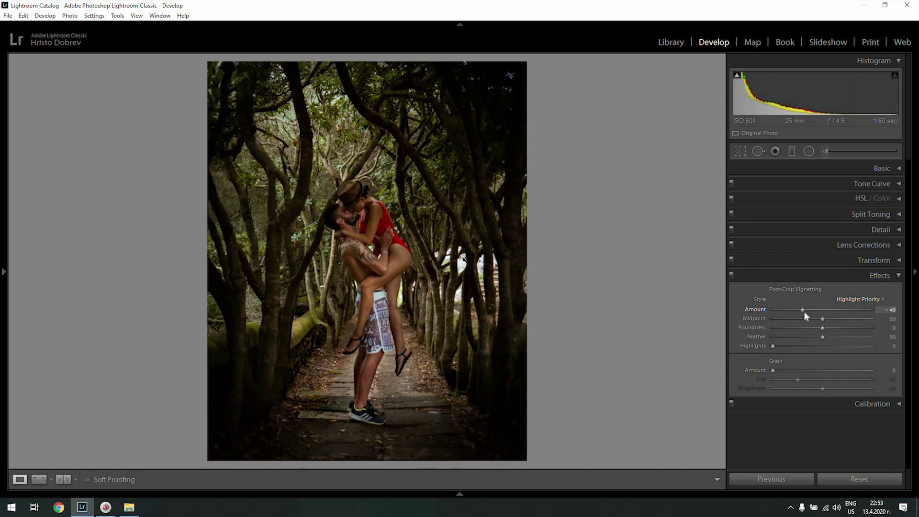
{"action": "left_click", "coordinate": [812, 311]}
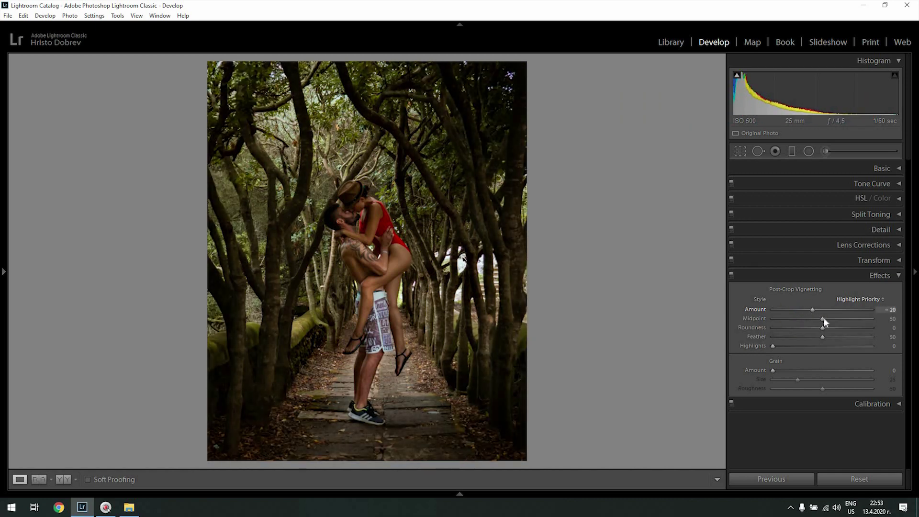
Step: Set the vignette's midpoint to 13 and roundness to +79, and adjust its feather
{"action": "left_click", "coordinate": [786, 322]}
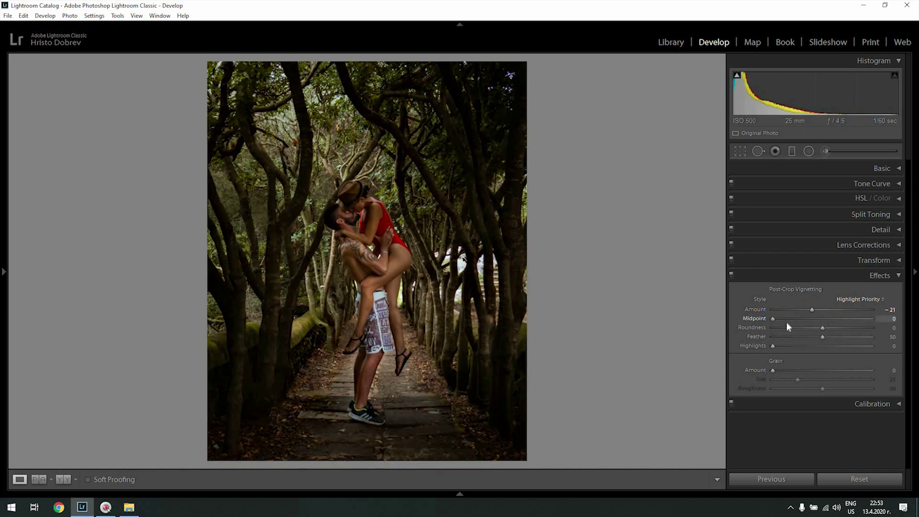
{"action": "left_click_drag", "start_coordinate": [864, 329], "coordinate": [786, 347]}
{"action": "left_click_drag", "start_coordinate": [866, 344], "coordinate": [893, 342]}
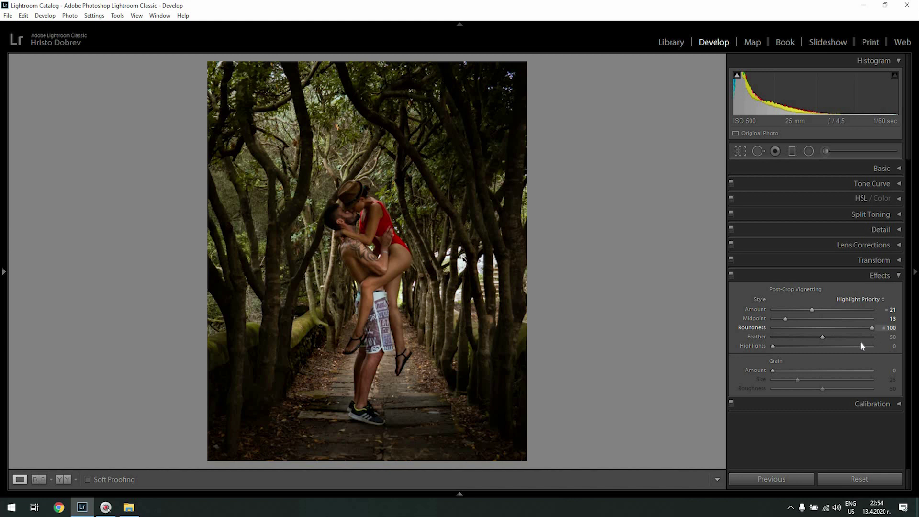
{"action": "double_click", "coordinate": [822, 338]}
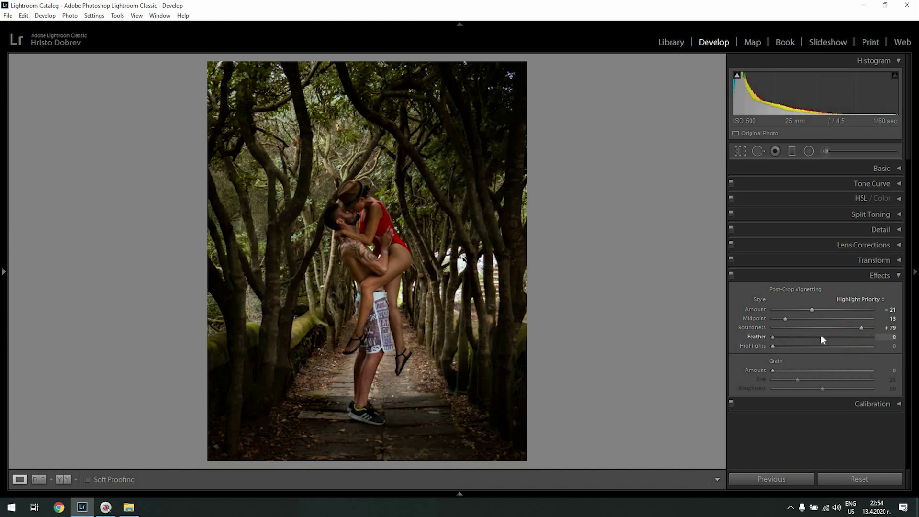
{"action": "left_click_drag", "start_coordinate": [837, 335], "coordinate": [830, 340]}
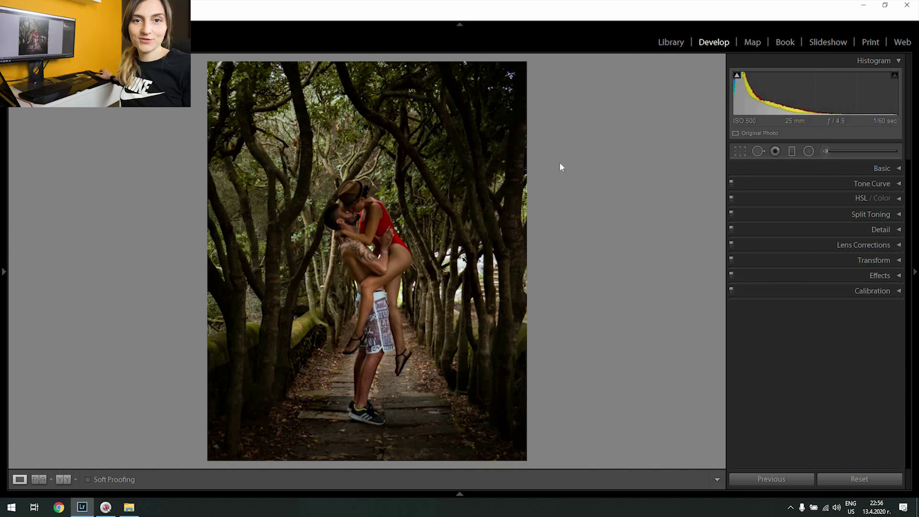
Step: Compare the photo before and after editing in left/right, left/right split, top/bottom and top/bottom split views, and return to the single view
{"action": "left_click", "coordinate": [64, 479]}
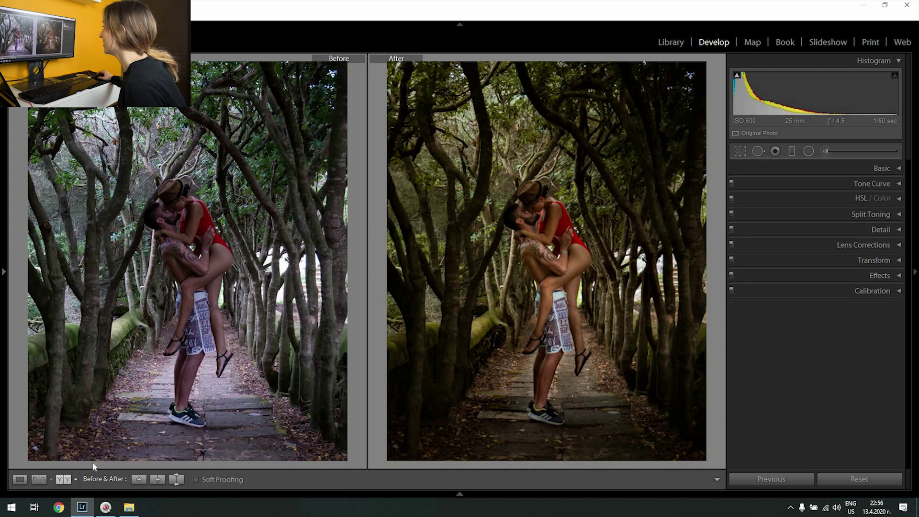
{"action": "left_click", "coordinate": [75, 479]}
{"action": "left_click", "coordinate": [110, 457]}
{"action": "left_click", "coordinate": [75, 479]}
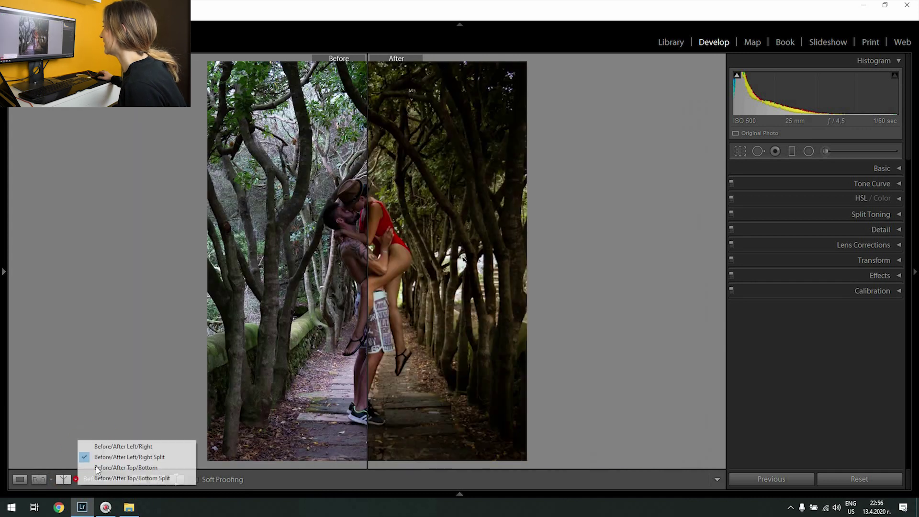
{"action": "left_click", "coordinate": [93, 467]}
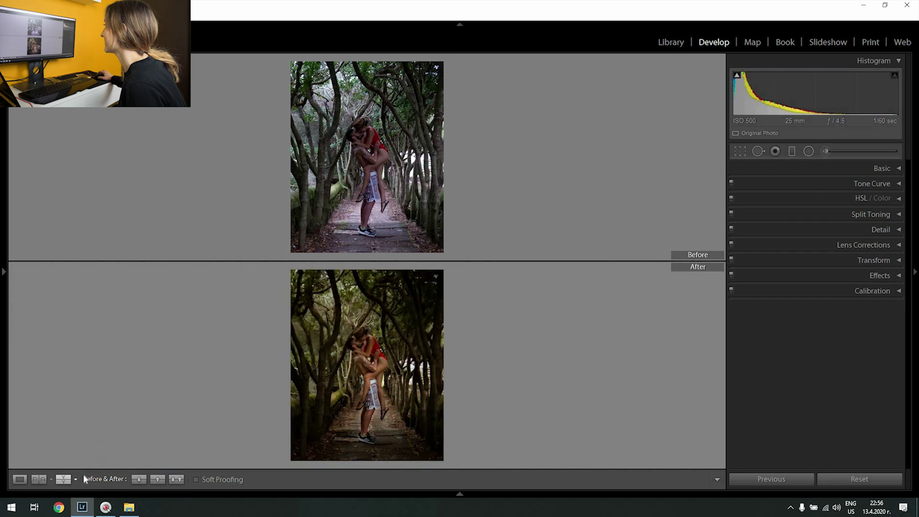
{"action": "left_click", "coordinate": [76, 479]}
{"action": "left_click", "coordinate": [92, 478]}
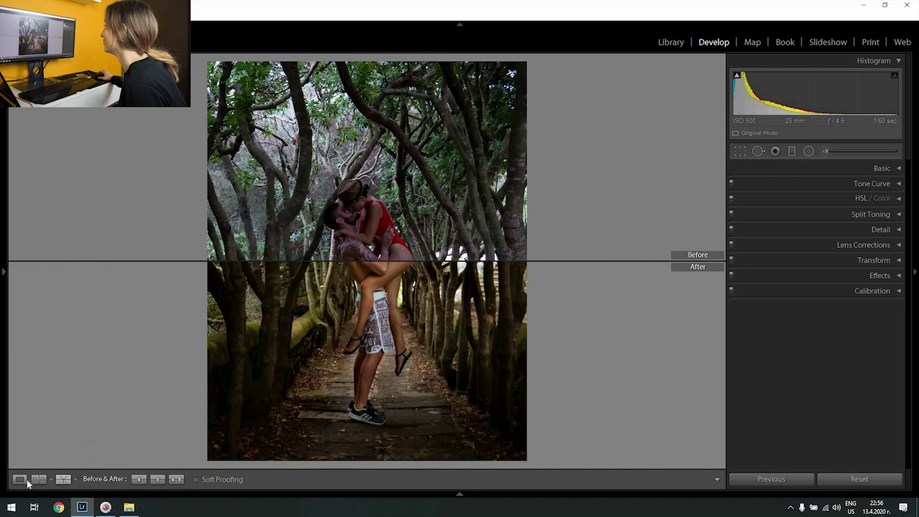
{"action": "key", "text": "d"}
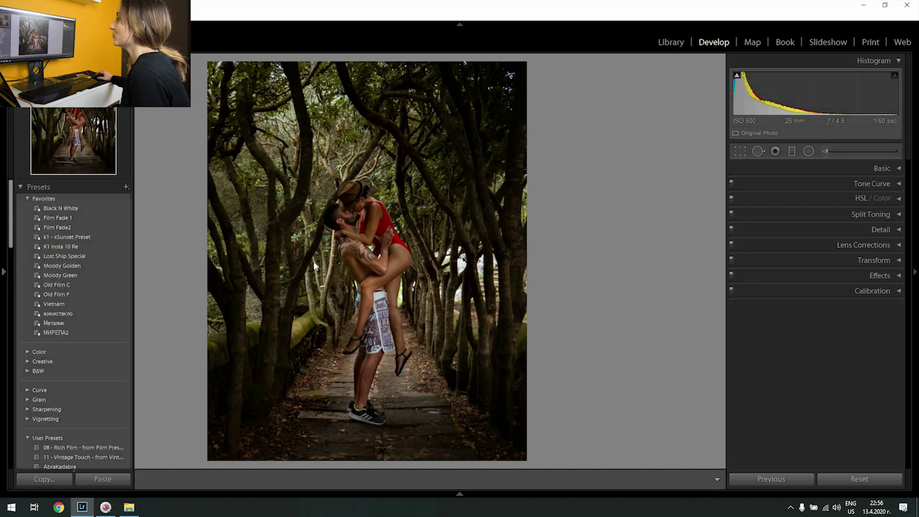
Step: Save all the current edits as a new develop preset named 360stepsforward in the User Presets group
{"action": "left_click", "coordinate": [4, 272]}
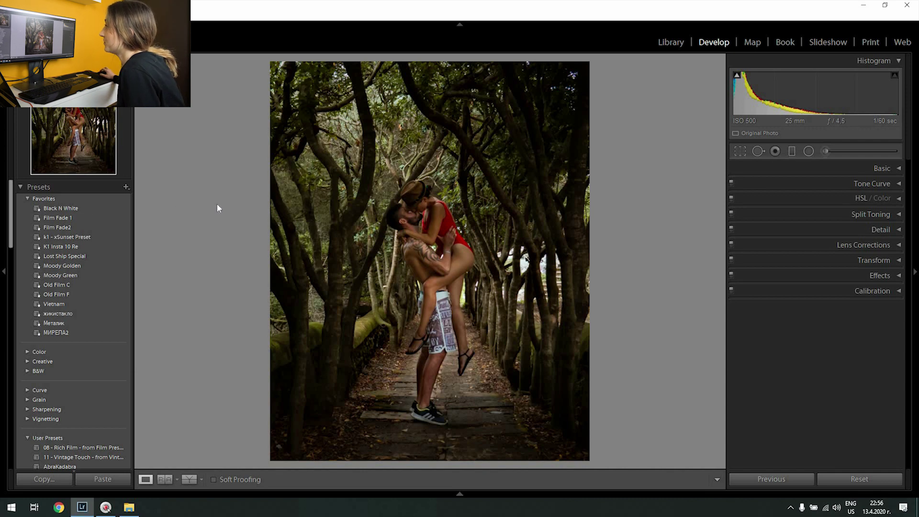
{"action": "left_click", "coordinate": [126, 186]}
{"action": "left_click", "coordinate": [152, 198]}
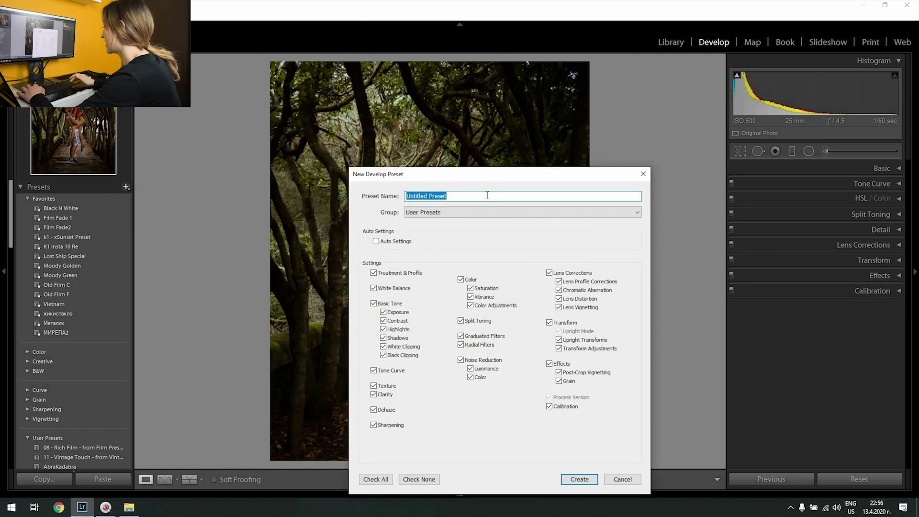
{"action": "type", "text": "360st"}
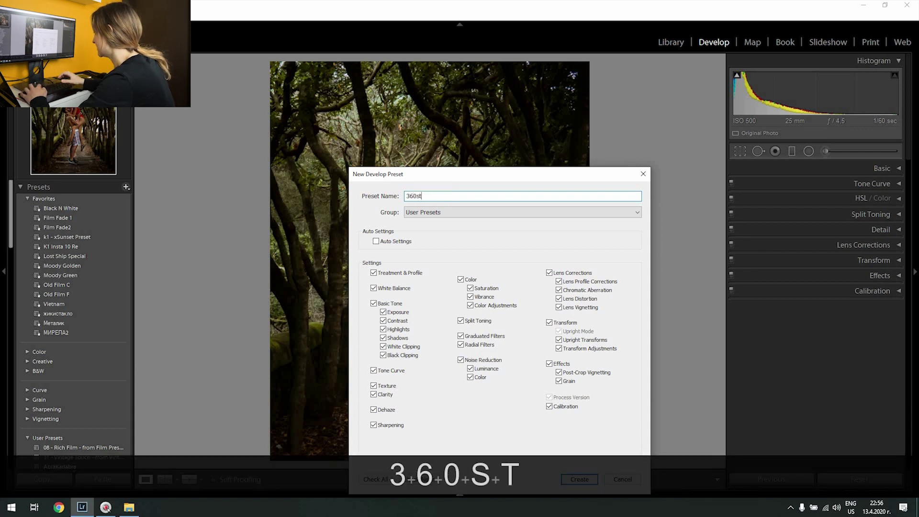
{"action": "type", "text": "epsforward"}
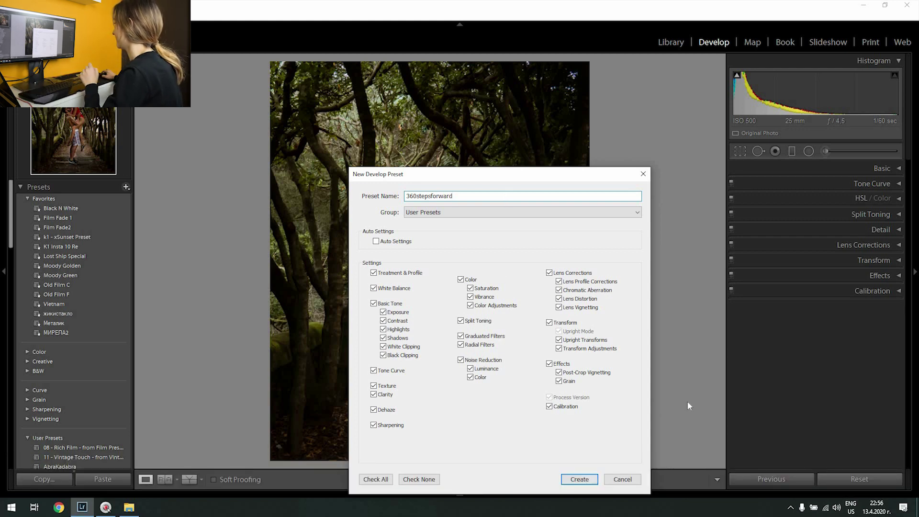
{"action": "key", "text": "Return"}
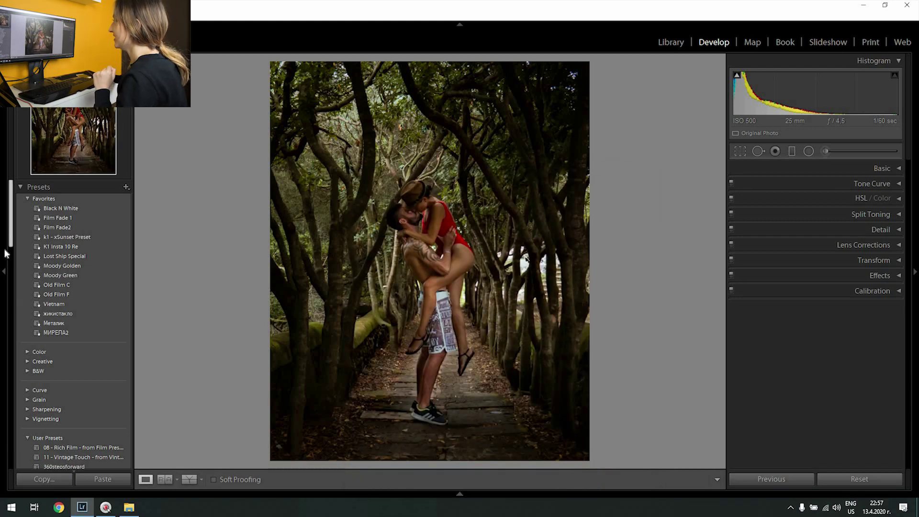
Step: Find the 360stepsforward preset among the user presets and apply it to the forest couple photo
{"action": "scroll", "coordinate": [9, 236], "scroll_direction": "down", "scroll_amount": 4}
{"action": "scroll", "coordinate": [11, 240], "scroll_direction": "up", "scroll_amount": 4}
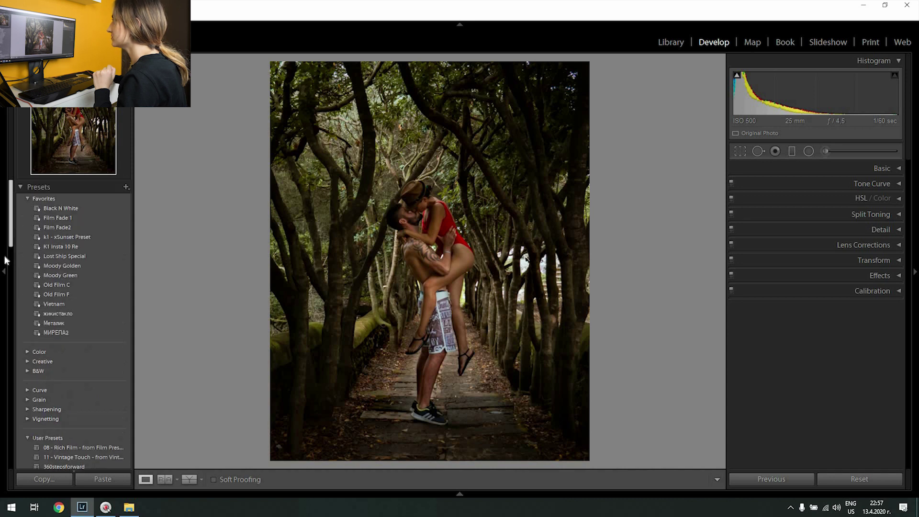
{"action": "scroll", "coordinate": [7, 268], "scroll_direction": "down", "scroll_amount": 8}
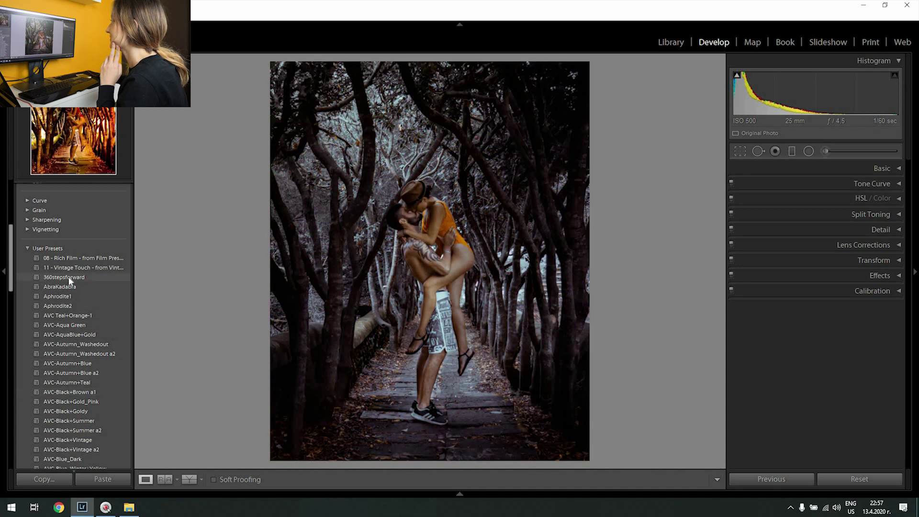
{"action": "left_click", "coordinate": [69, 278]}
Step: Switch to the photo of the rowing boat below the mountain and apply the 360stepsforward preset to it
{"action": "left_click", "coordinate": [452, 495]}
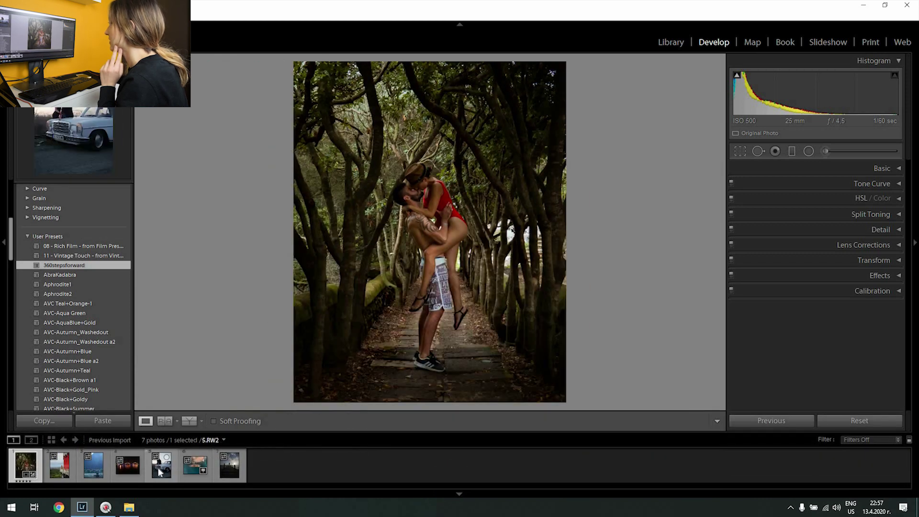
{"action": "left_click", "coordinate": [161, 471]}
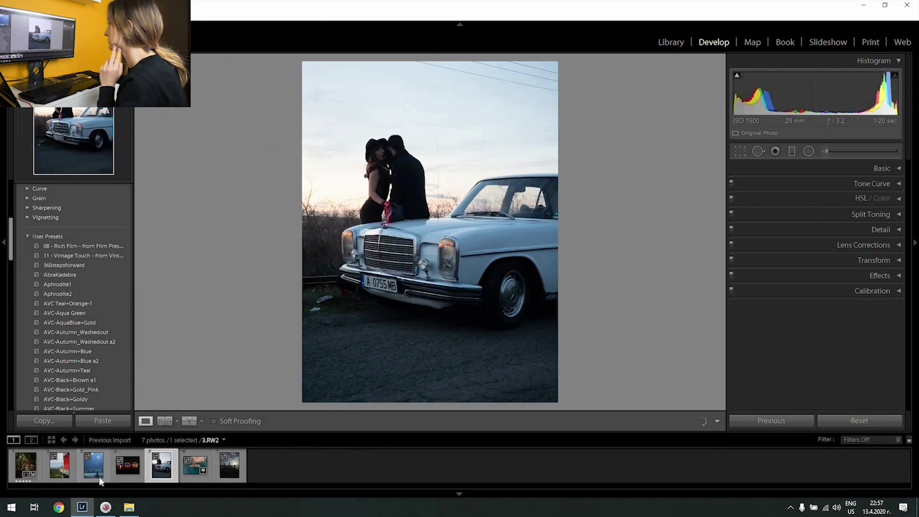
{"action": "key", "text": "Left"}
{"action": "key", "text": "Left"}
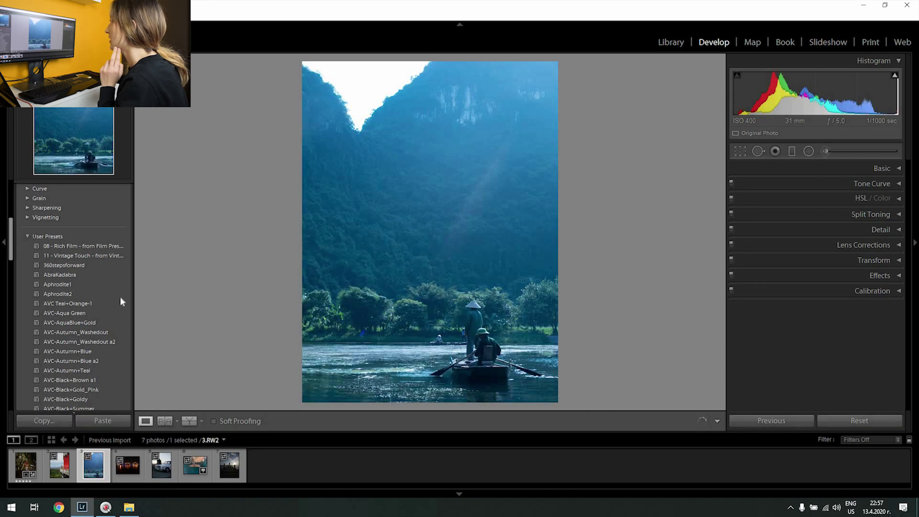
{"action": "left_click", "coordinate": [66, 266]}
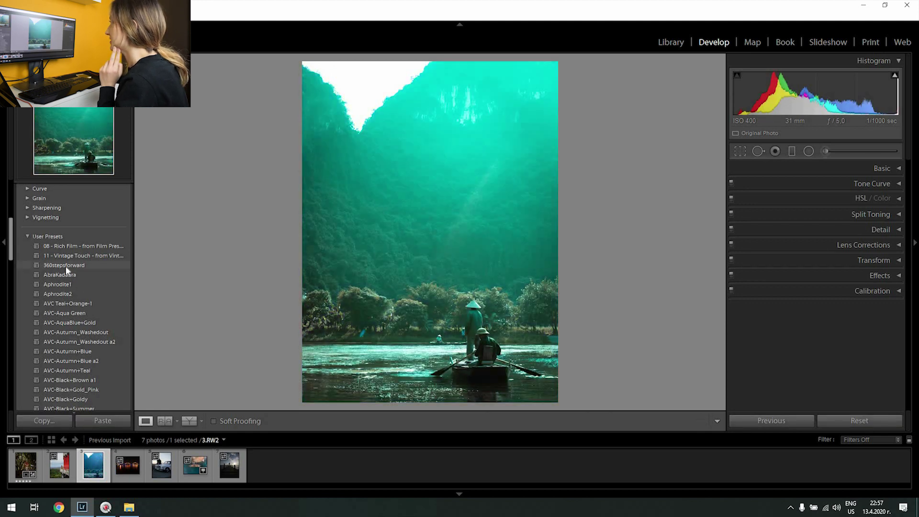
Step: Crop the boat photo slightly tighter, inside its uneven edges, and adjust its white balance temperature
{"action": "left_click", "coordinate": [740, 151]}
{"action": "left_click_drag", "start_coordinate": [560, 61], "coordinate": [553, 66]}
{"action": "left_click_drag", "start_coordinate": [528, 110], "coordinate": [521, 114]}
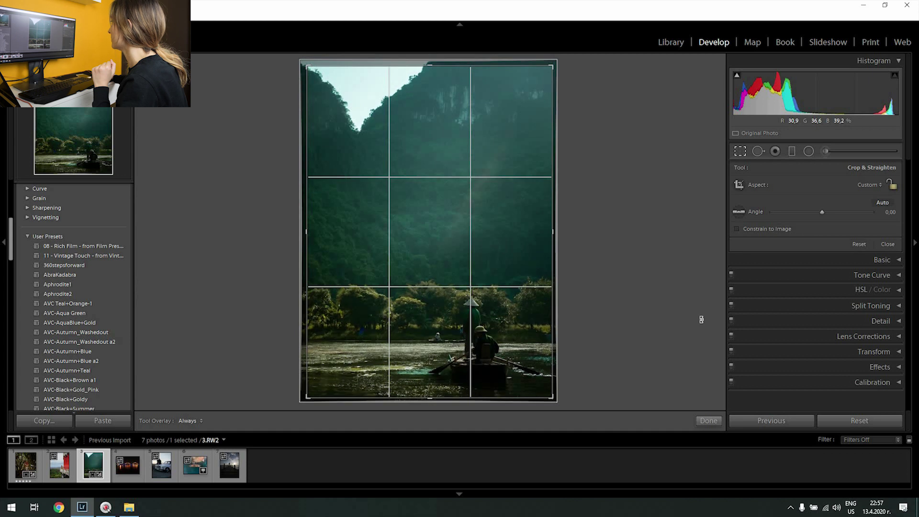
{"action": "left_click", "coordinate": [709, 423]}
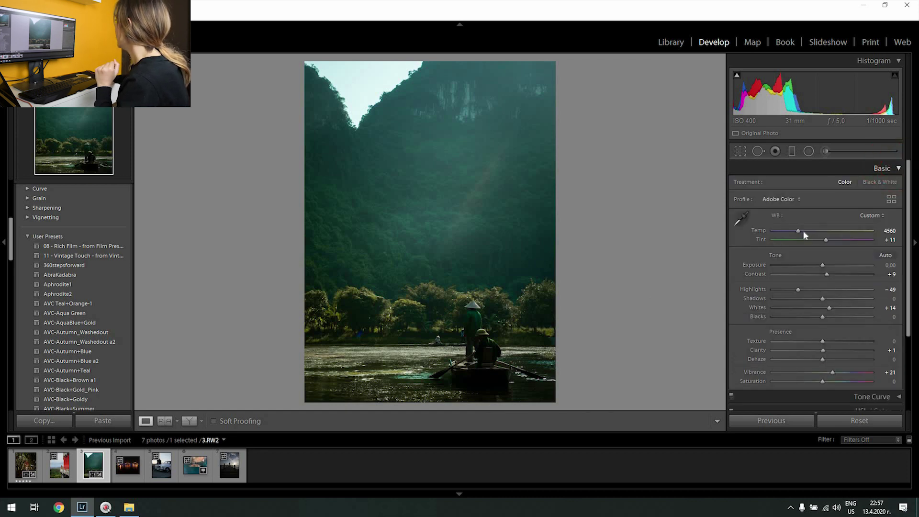
{"action": "left_click_drag", "start_coordinate": [808, 231], "coordinate": [808, 231]}
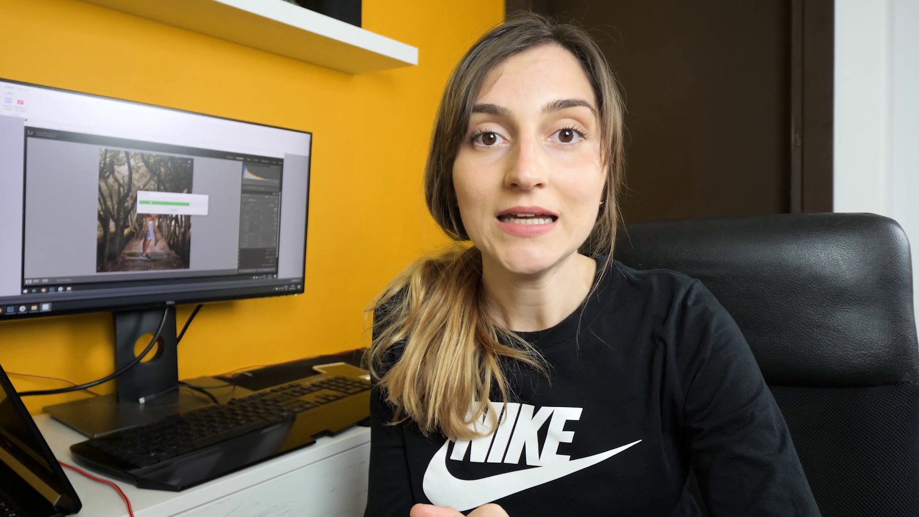